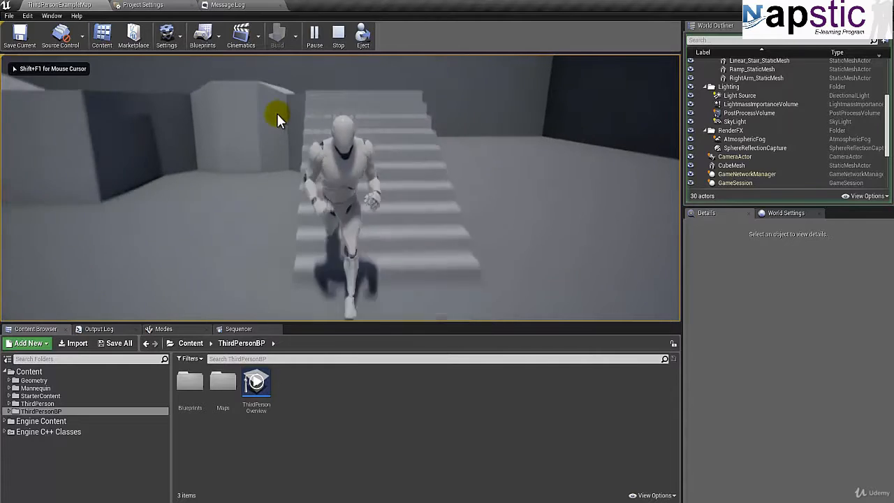
Stop the play session, open the ThirdPersonCharacter blueprint from ThirdPersonBP/Blueprints, and dock its editor beside the other main window tabs
key("Escape")
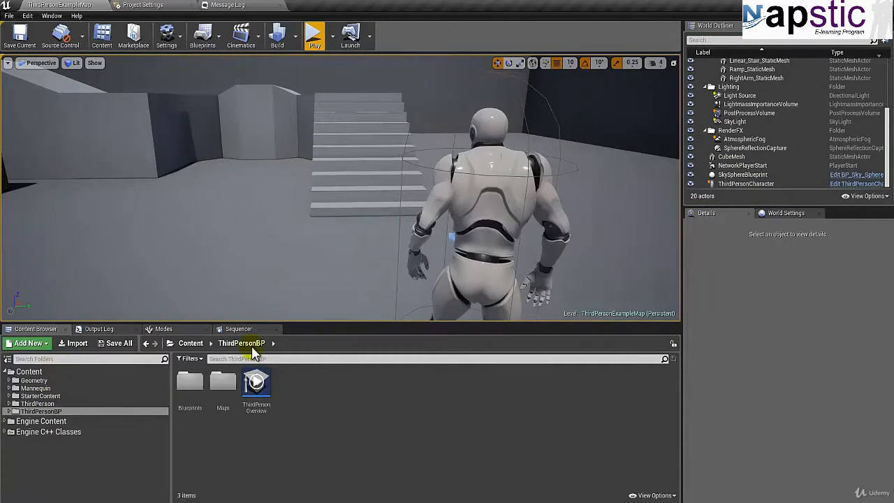
left_click(32, 403)
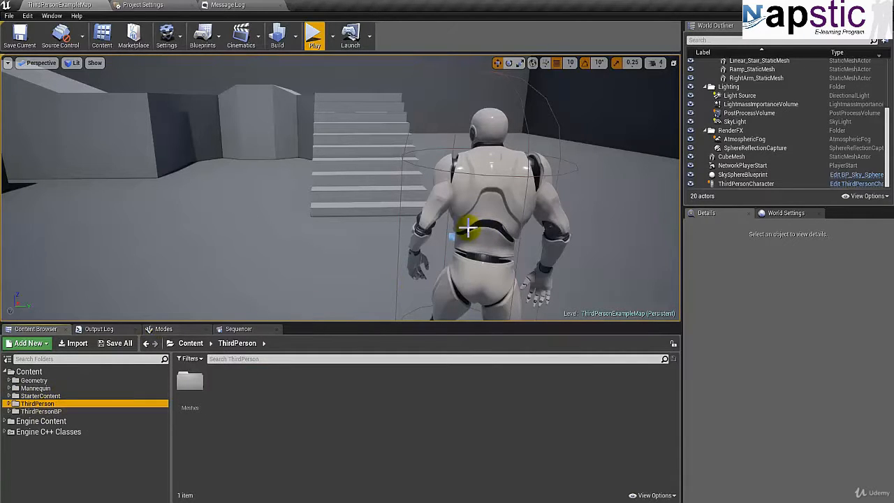
left_click(552, 213)
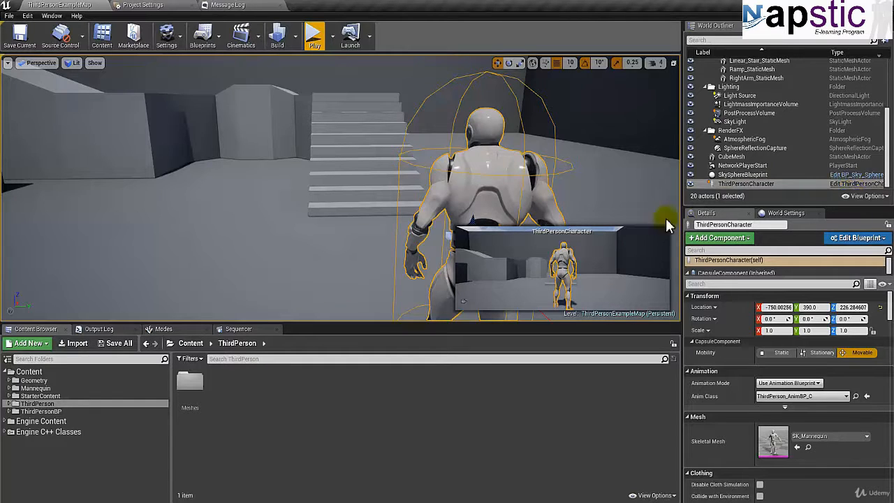
left_click(40, 411)
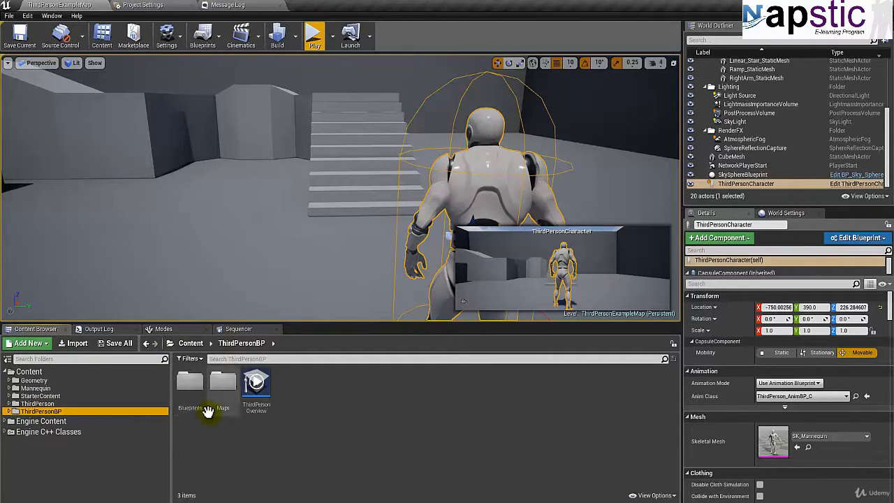
double_click(190, 391)
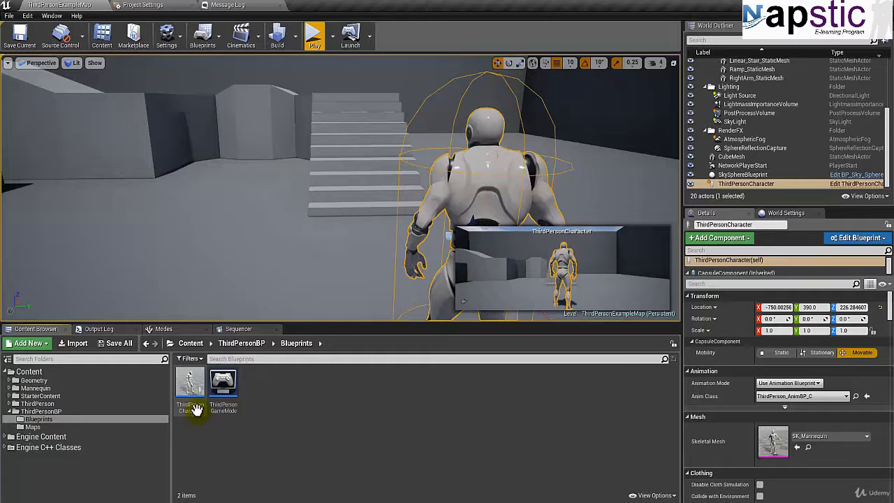
double_click(191, 391)
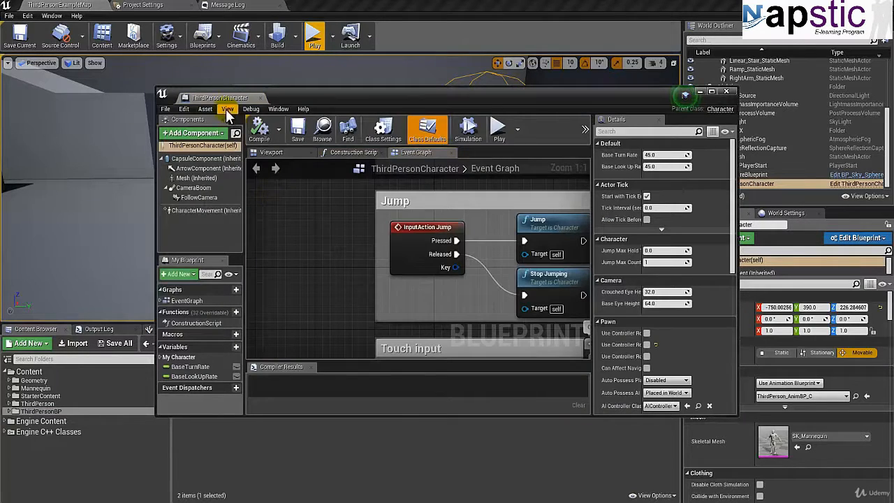
left_click_drag(226, 99, 328, 6)
Review the character's Event Graph, and inspect its arrow, mesh and CameraBoom components in the blueprint's 3D view
scroll(248, 210, "down", 9)
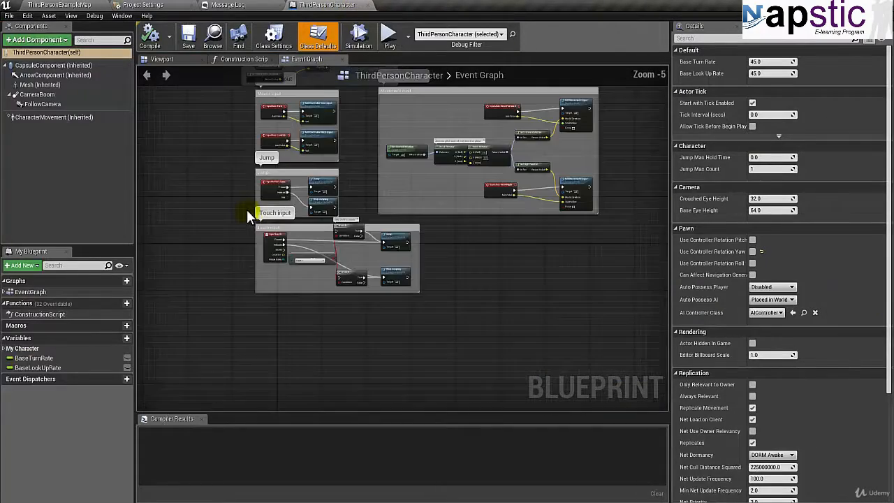
right_click_drag(233, 226, 242, 265)
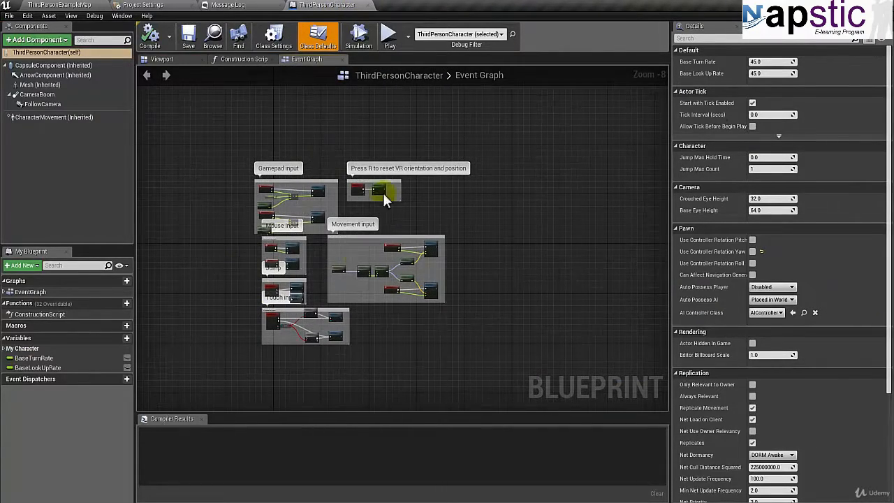
scroll(311, 246, "up", 4)
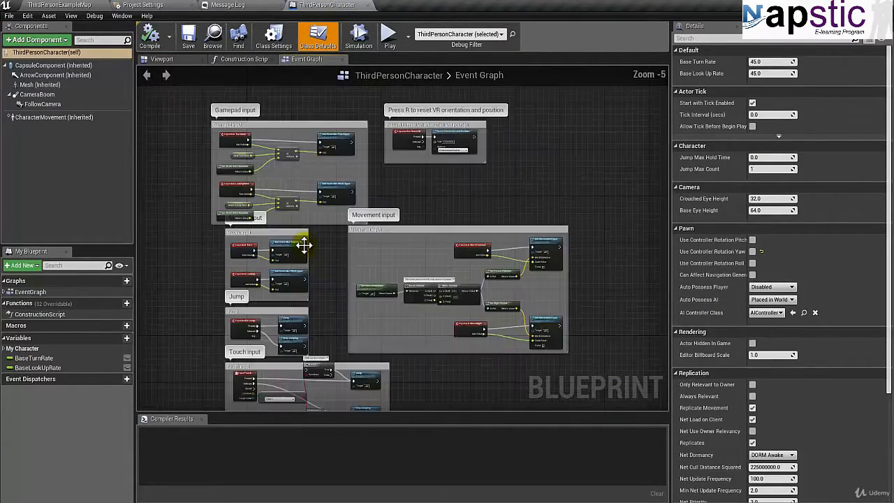
left_click(171, 61)
left_click_drag(280, 204, 167, 150)
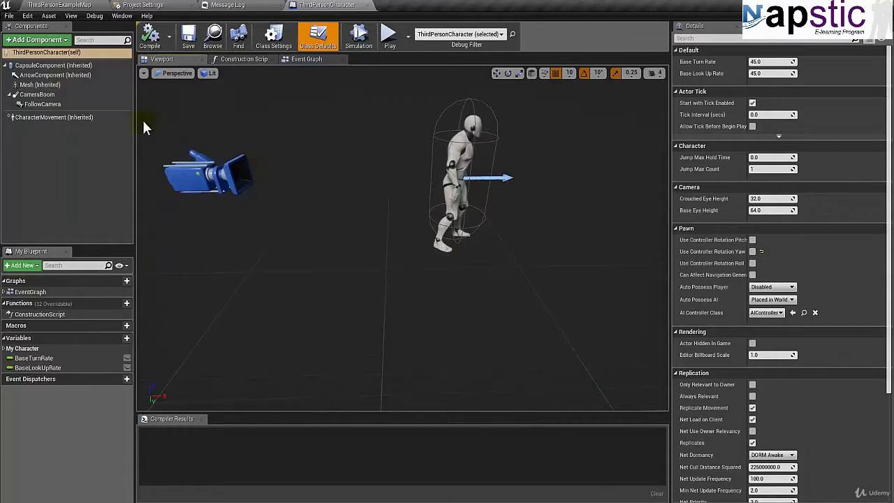
left_click(52, 75)
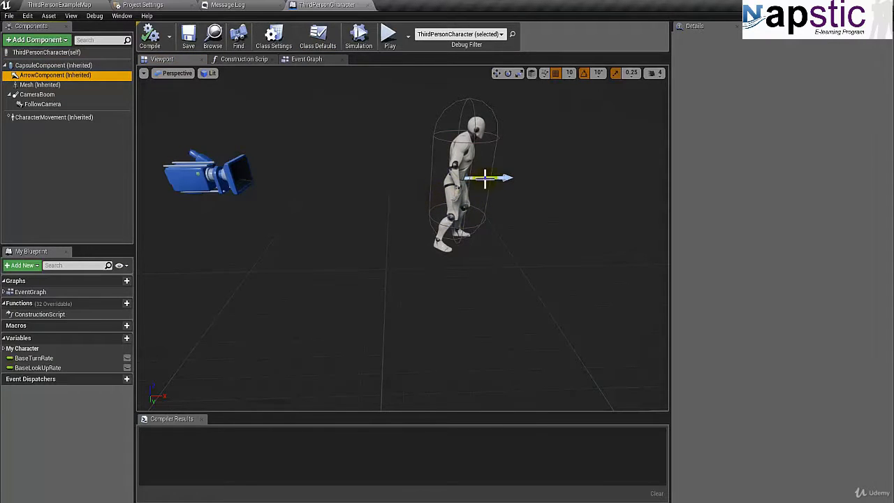
left_click(49, 85)
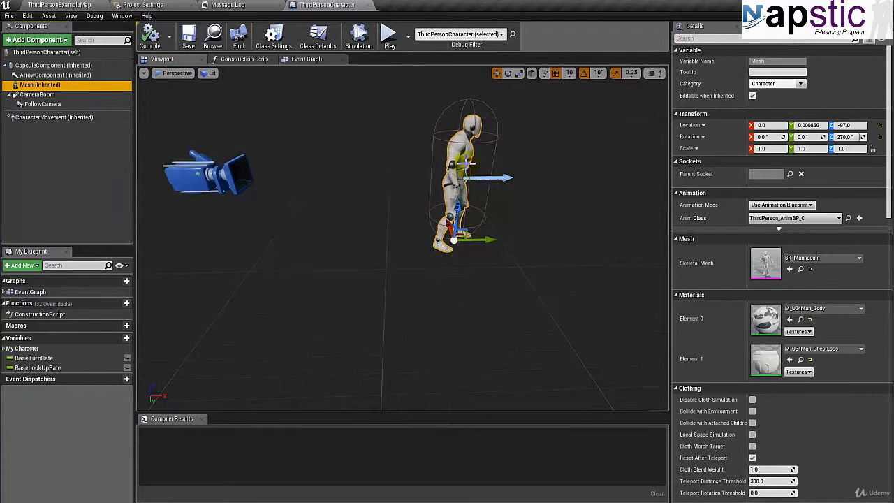
left_click(42, 96)
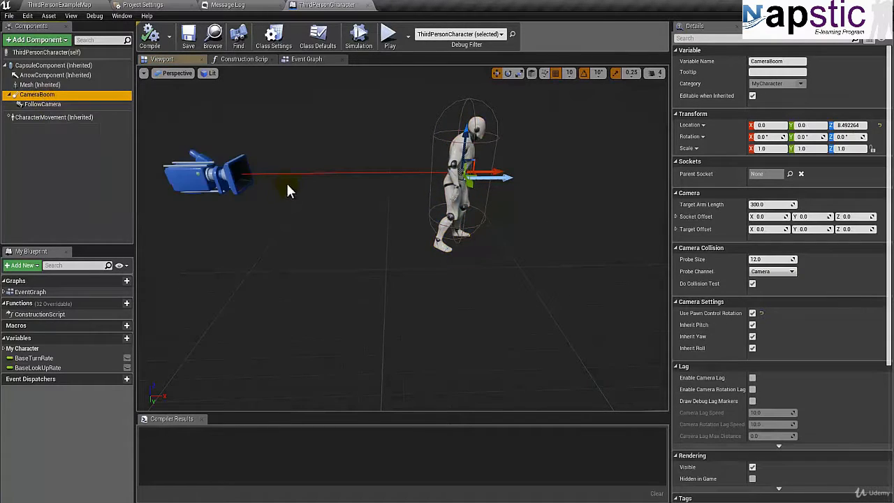
Move the FollowCamera to the front of the character's head at location X 320, Z 60, and compile the blueprint
left_click(55, 105)
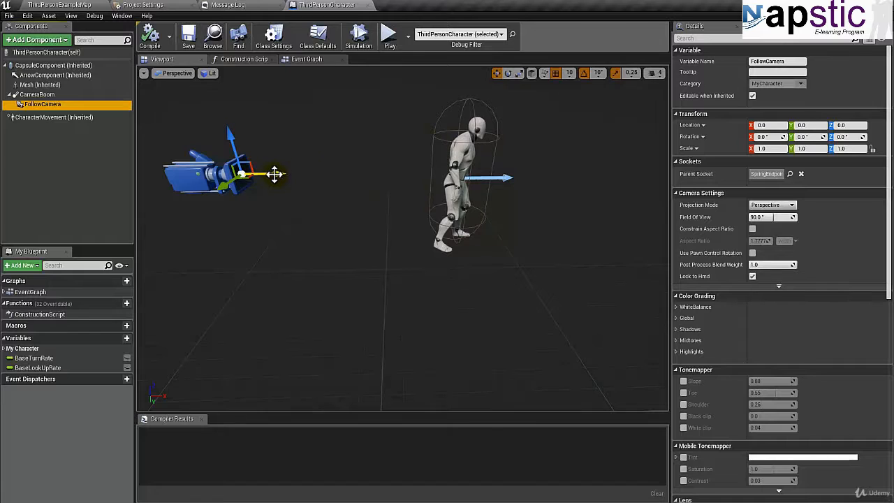
left_click_drag(303, 176, 482, 204)
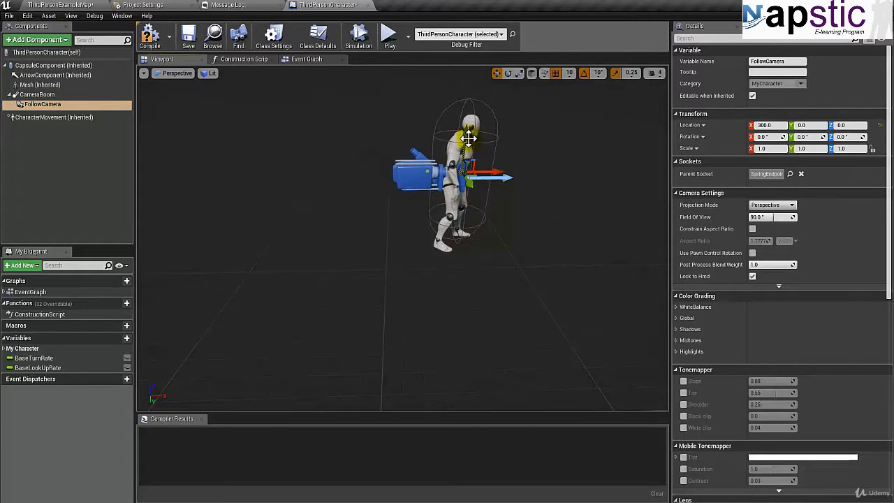
left_click_drag(469, 138, 454, 96)
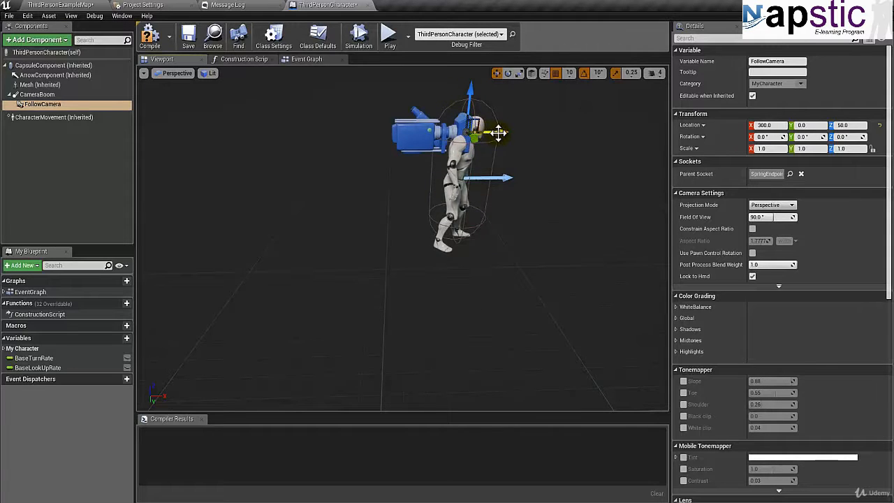
right_click_drag(420, 171, 465, 177)
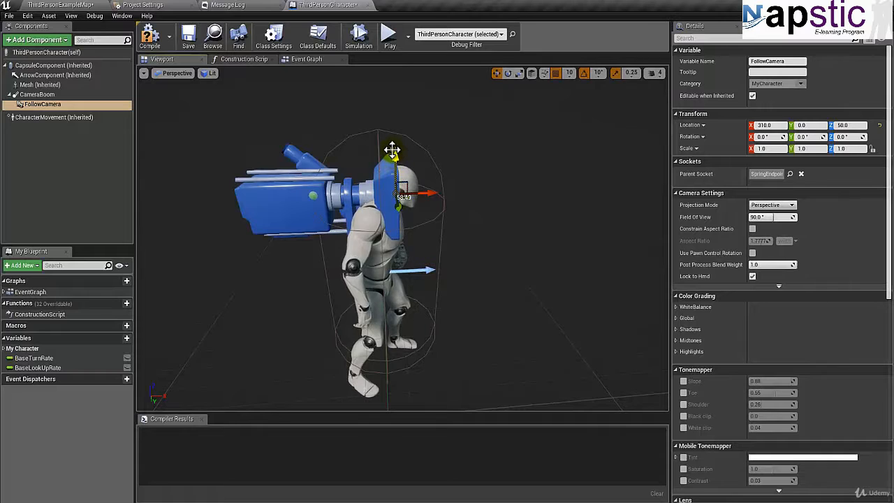
mouse_move(392, 149)
left_mouse_down()
mouse_move(395, 160)
mouse_move(391, 142)
left_mouse_up()
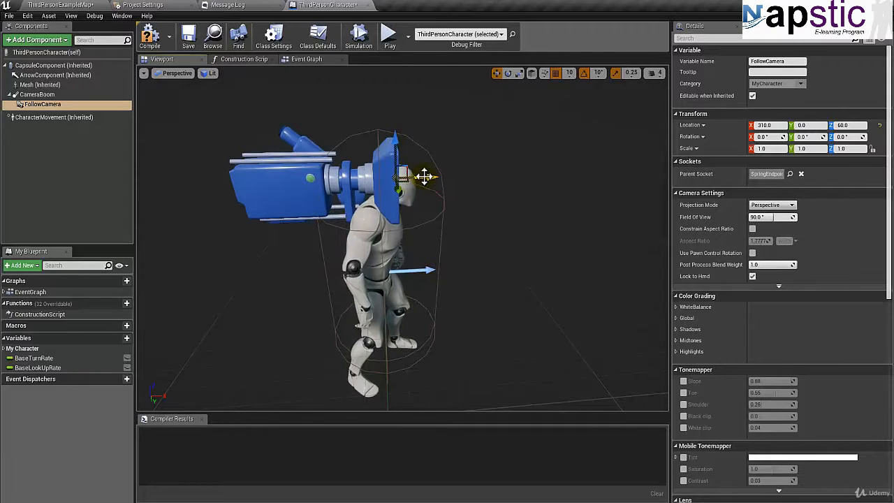
left_click_drag(429, 178, 427, 176)
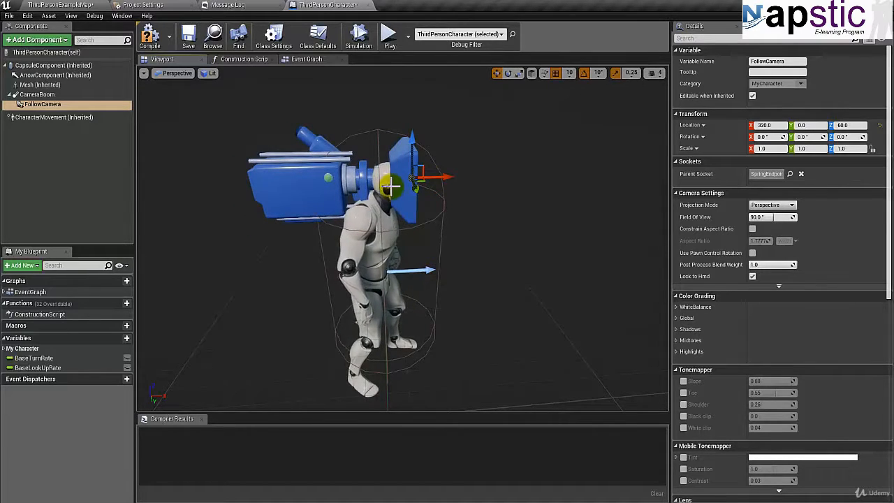
left_click(149, 36)
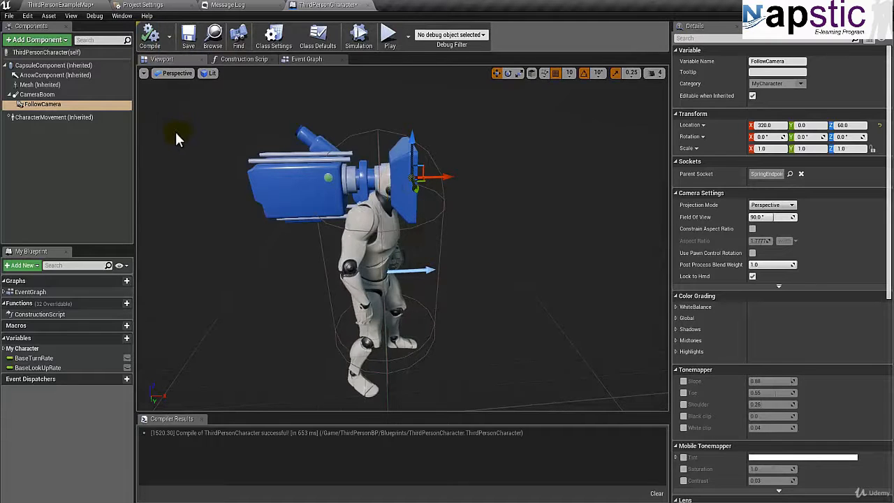
Play the game in a standalone preview, walk and jump the character around the stairs and blocks to test the camera view, and stop the session
left_click(389, 37)
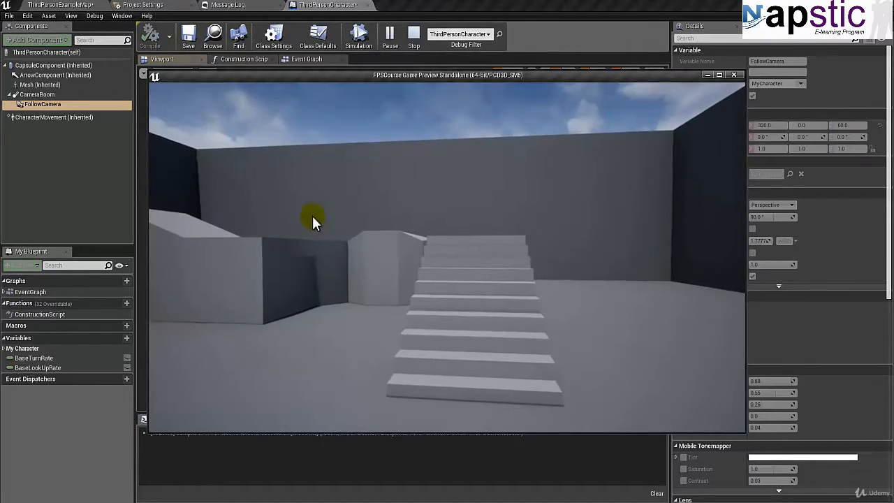
key("w")
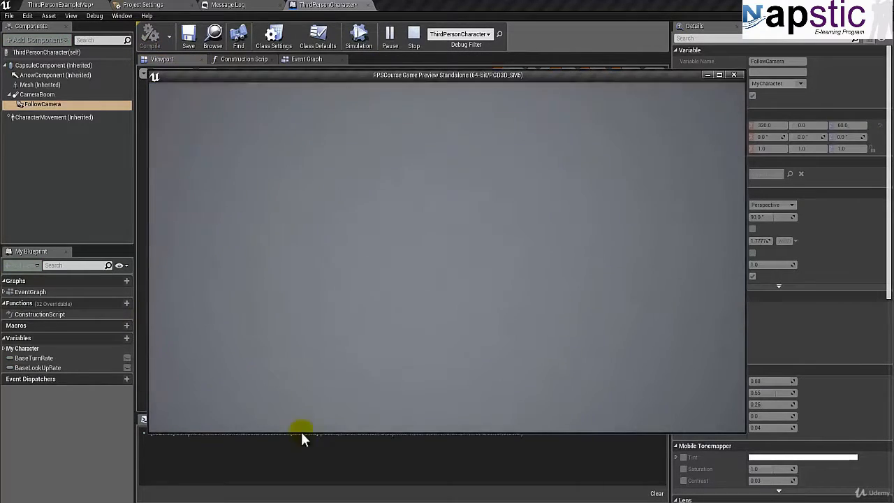
key("w")
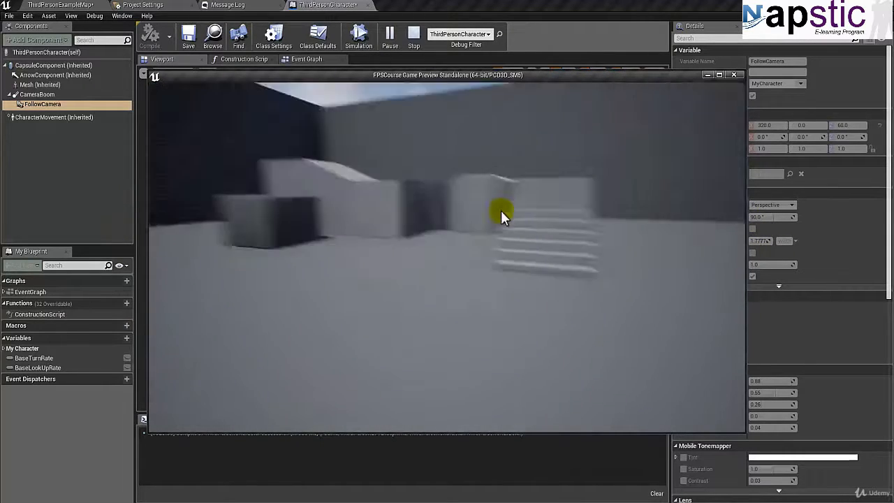
key("w")
key("w")
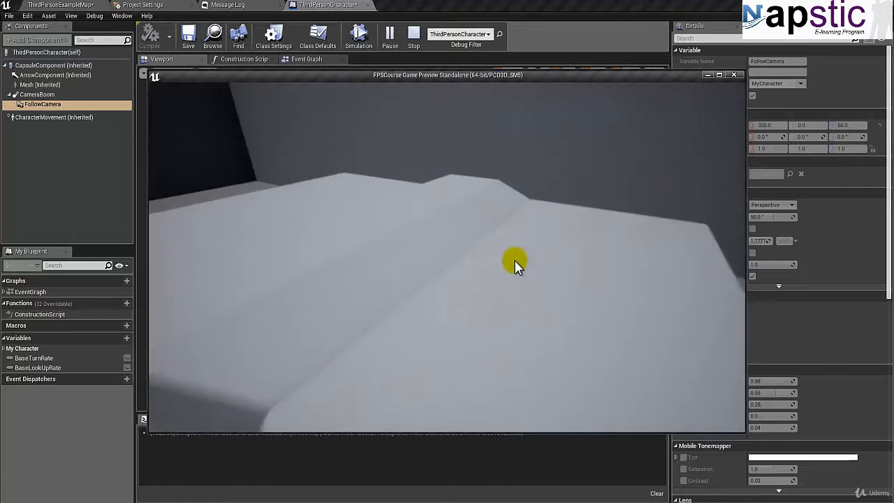
key("w")
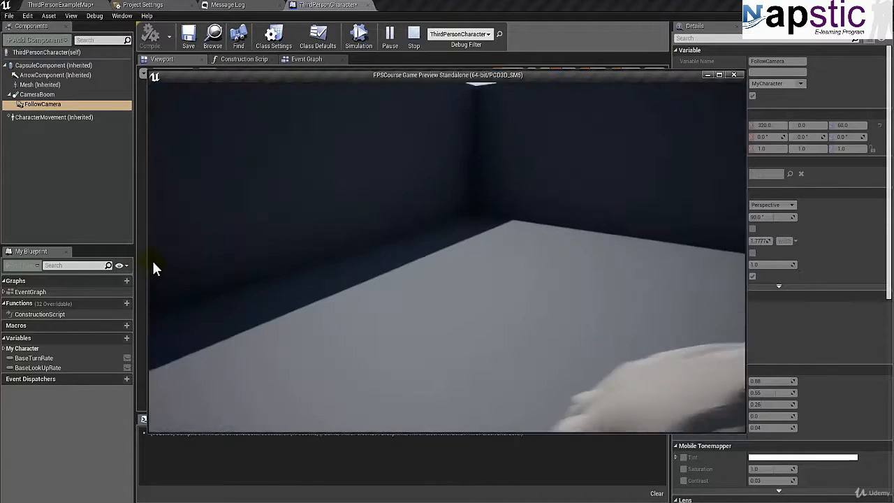
key("w")
key("space")
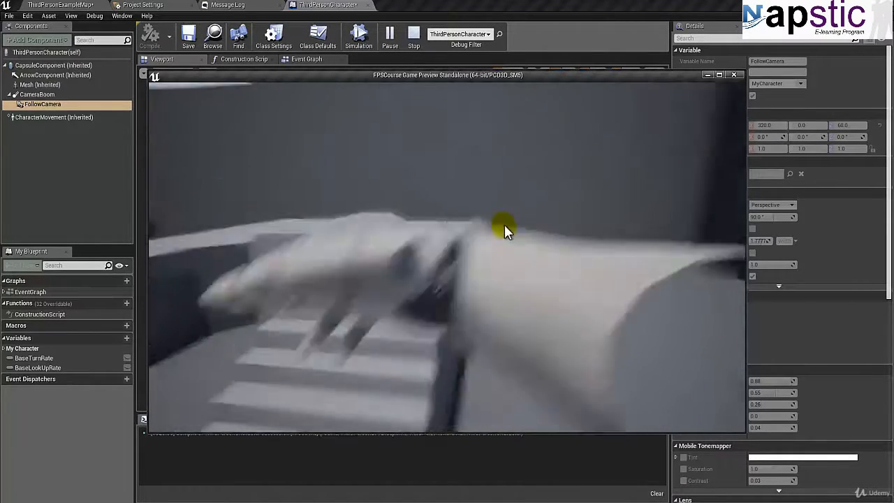
key("w")
key("space")
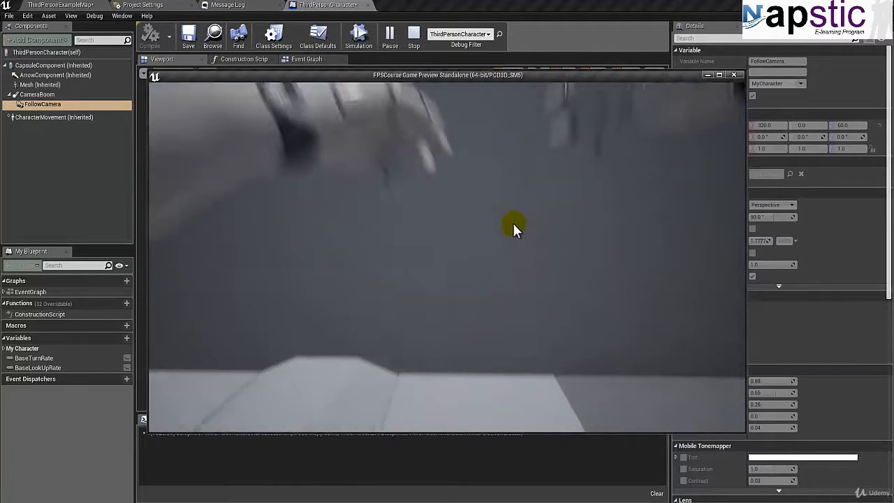
key("w")
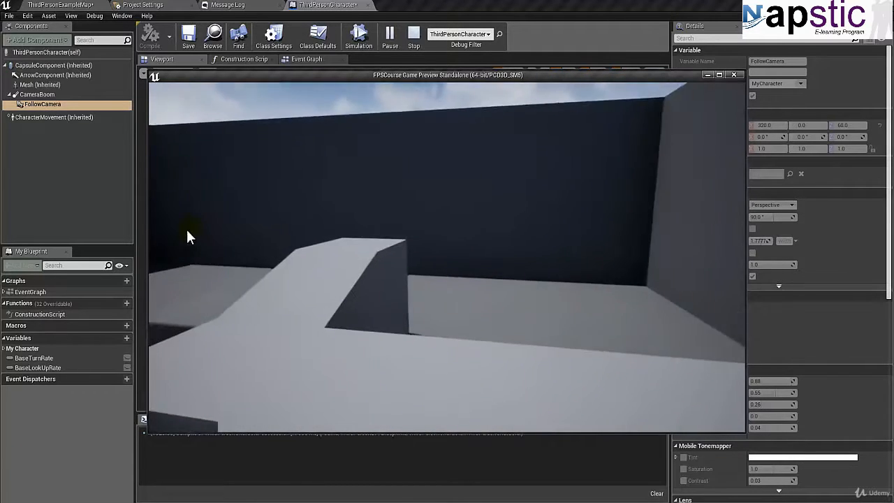
key("w")
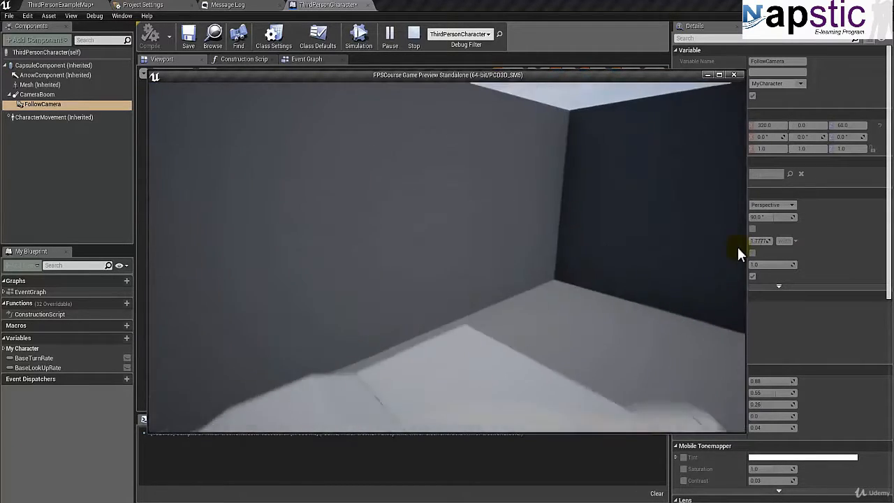
key("w")
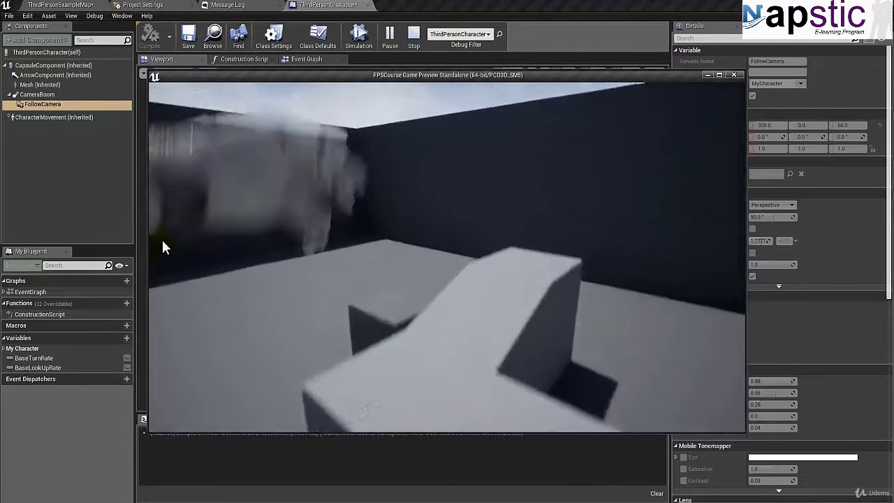
key("w")
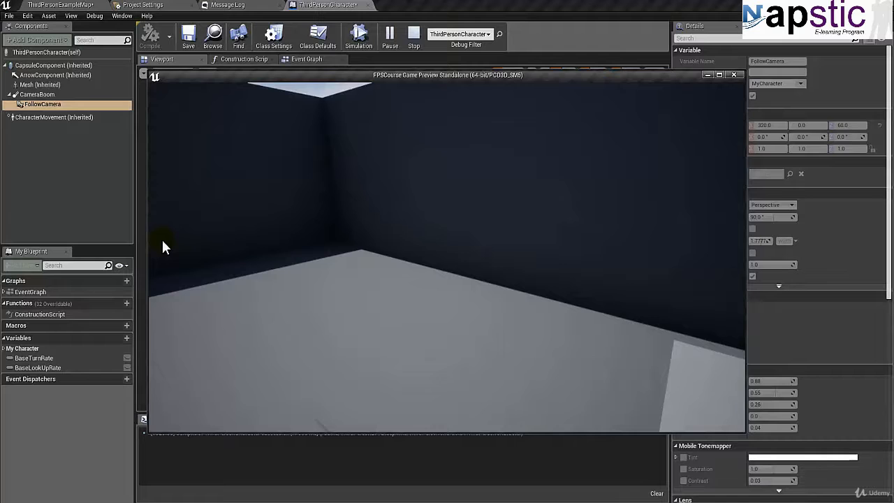
key("w")
key("w")
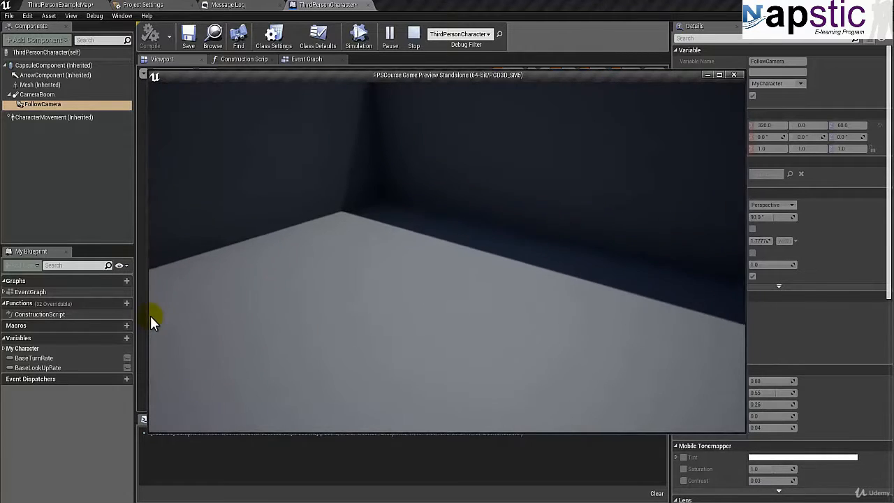
key("w")
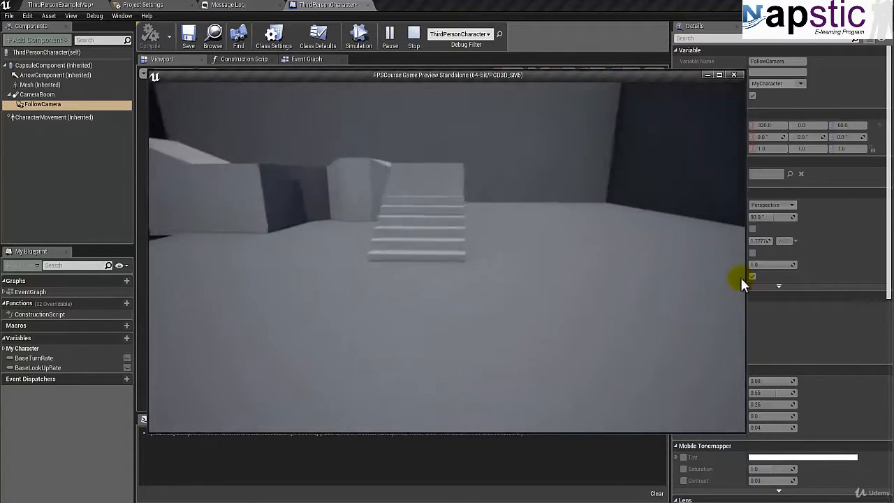
key("space")
key("w")
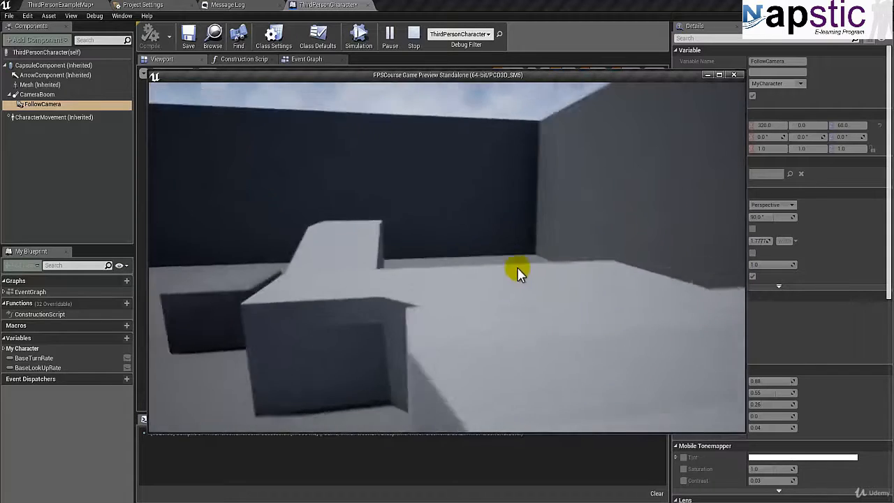
key("w")
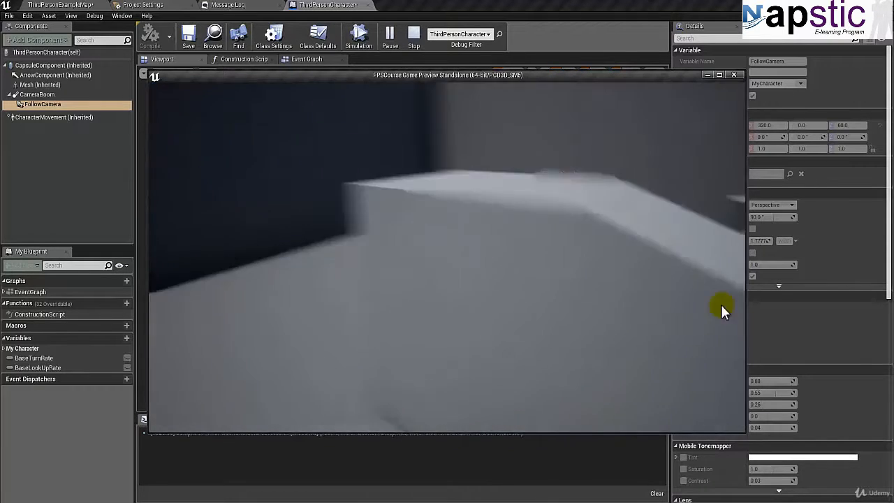
key("Escape")
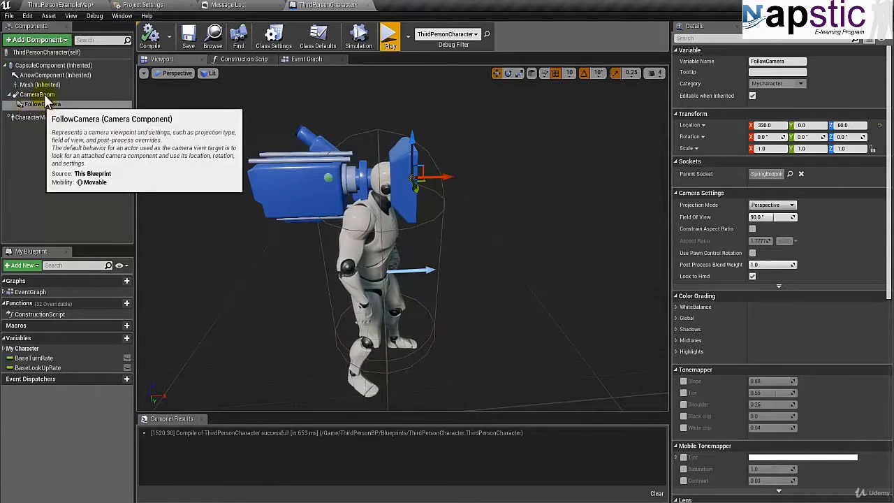
Reparent the FollowCamera component from the CameraBoom to the character's Mesh
left_click(40, 104)
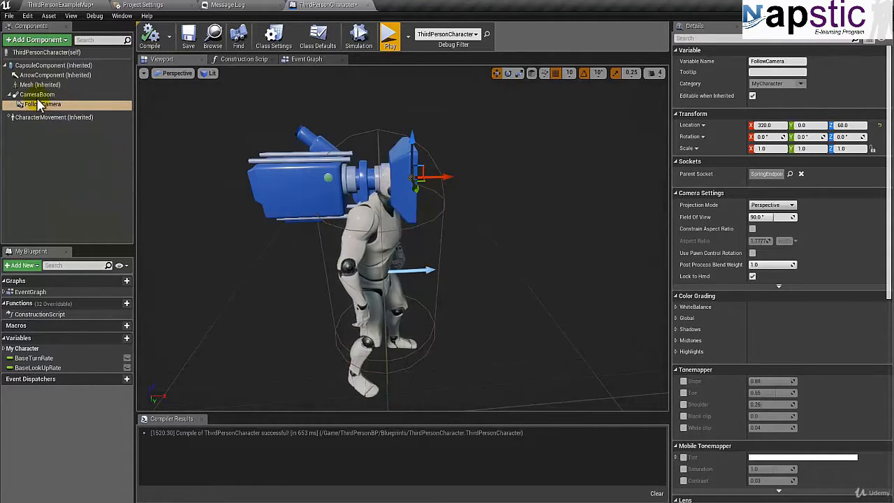
left_click_drag(40, 104, 28, 85)
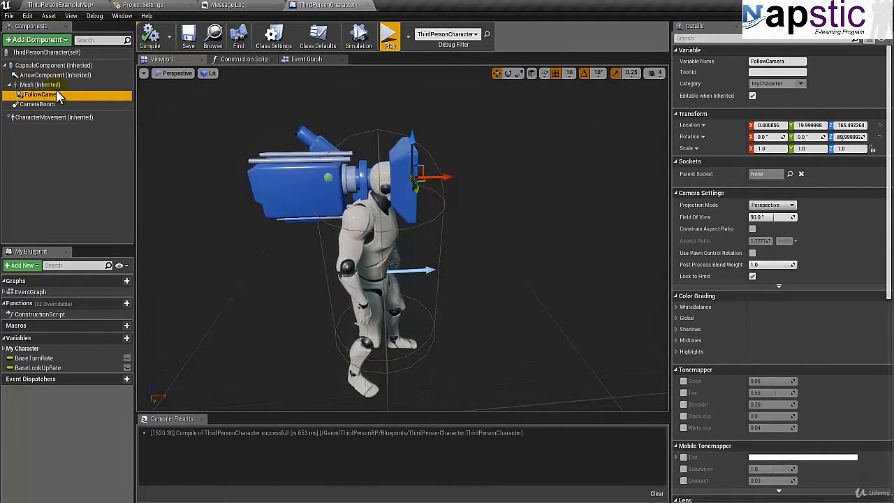
left_click(49, 87)
left_click(48, 94)
right_click_drag(248, 219, 311, 222)
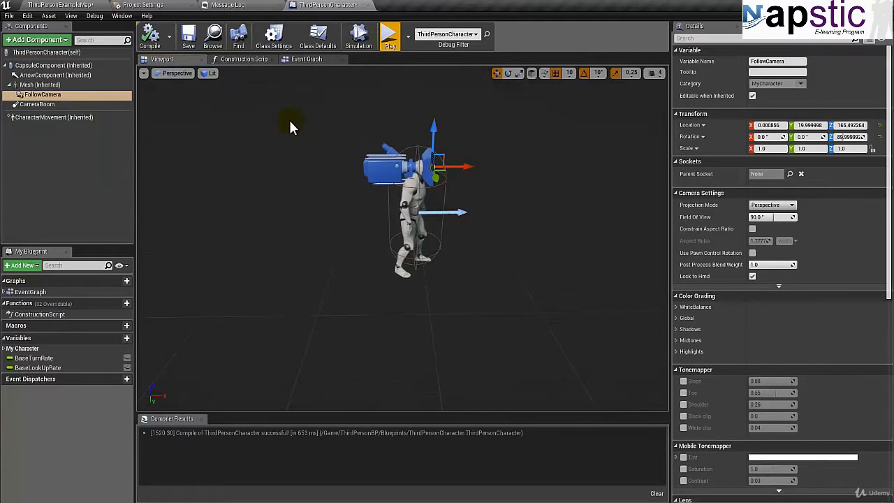
Play the preview again, run and jump through the level to test the mesh-attached camera, and stop the session
left_click(390, 42)
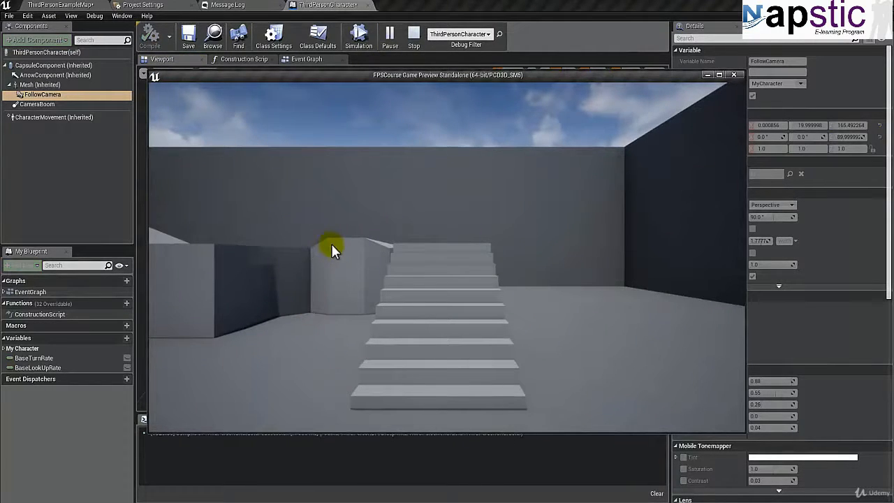
key("Escape")
left_click(389, 39)
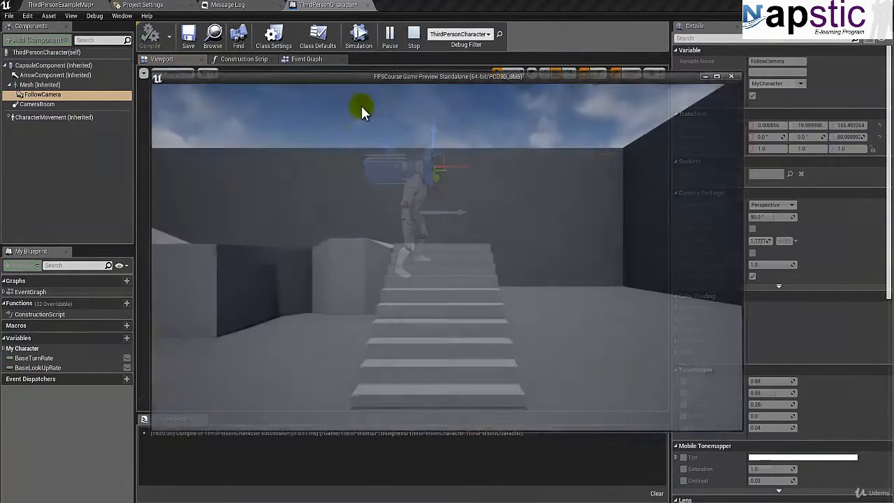
left_click(453, 335)
key("w")
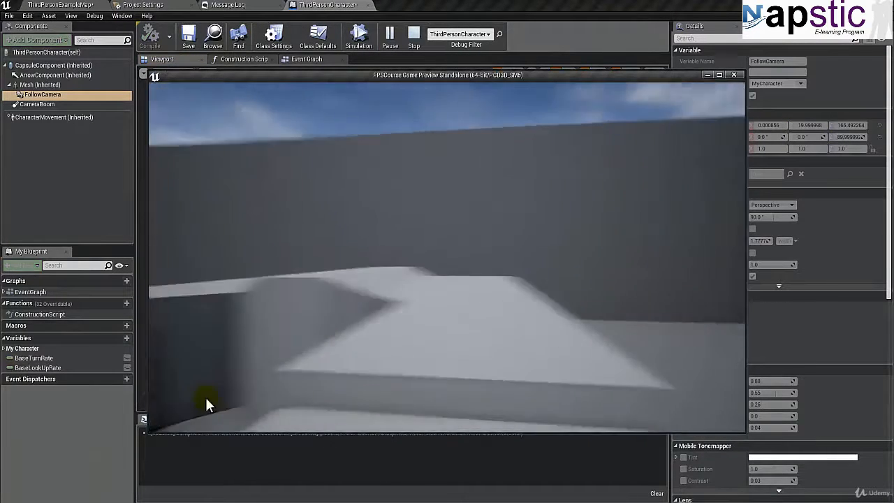
key("w")
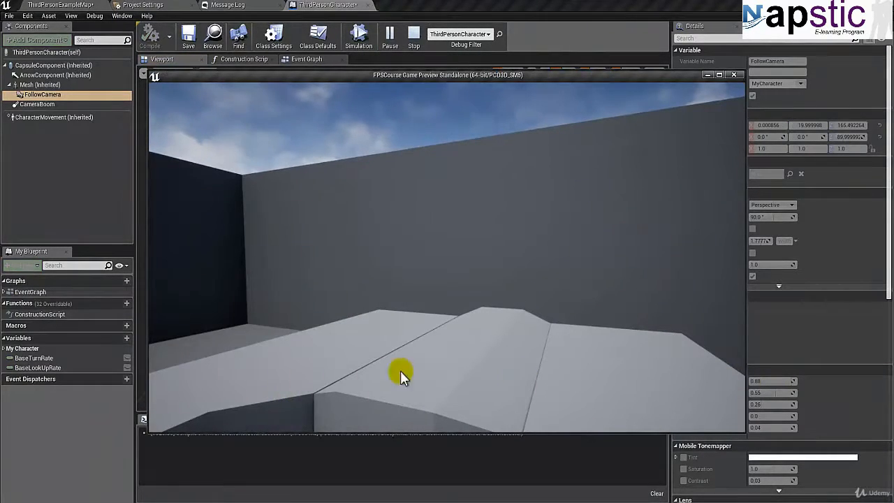
key("w")
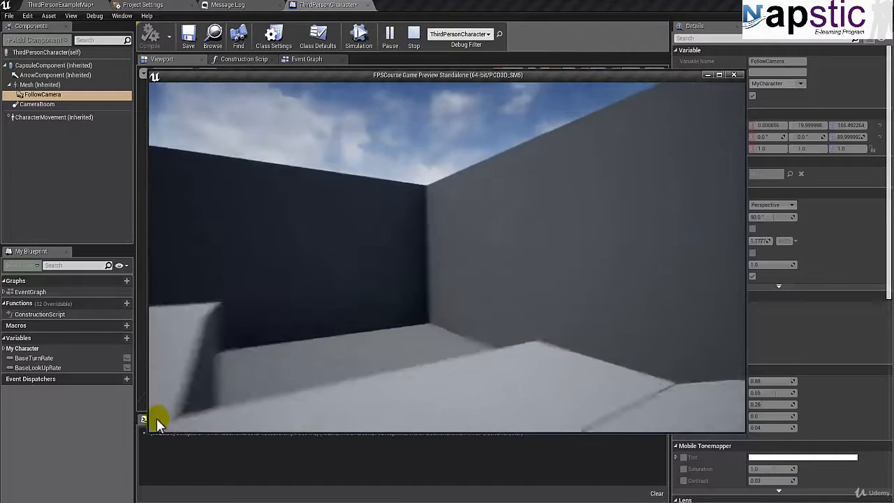
key("w")
key("space")
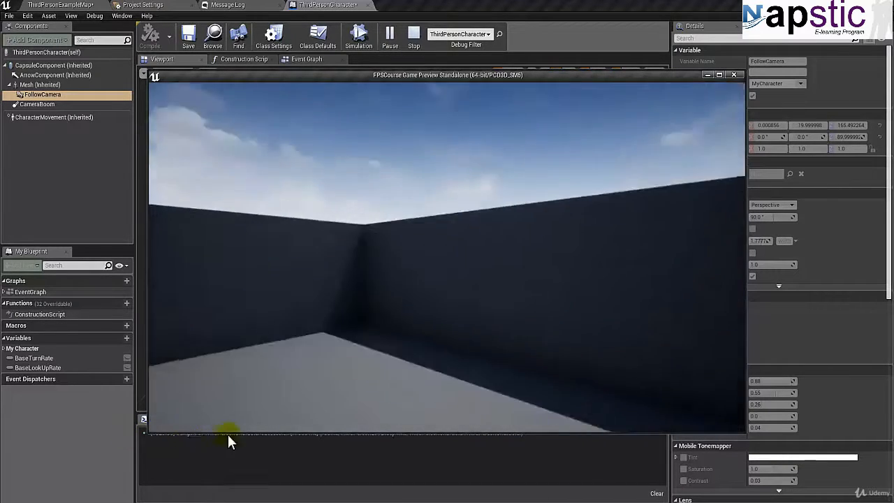
key("w")
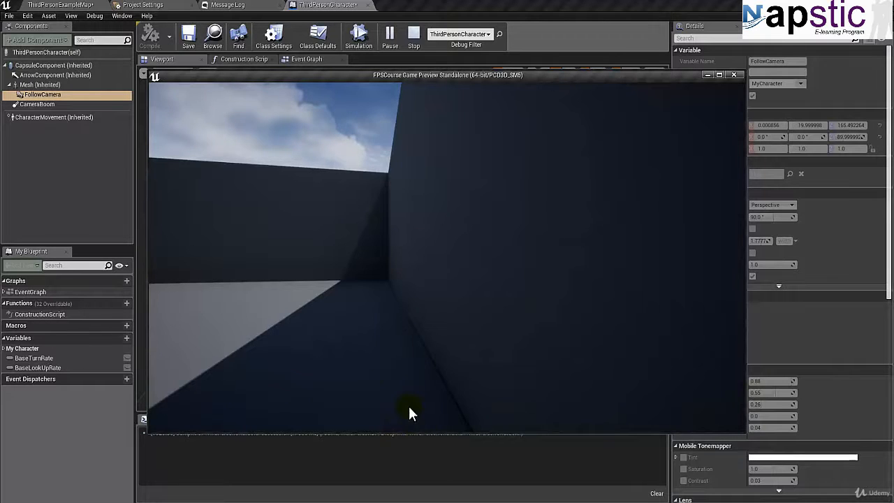
key("w")
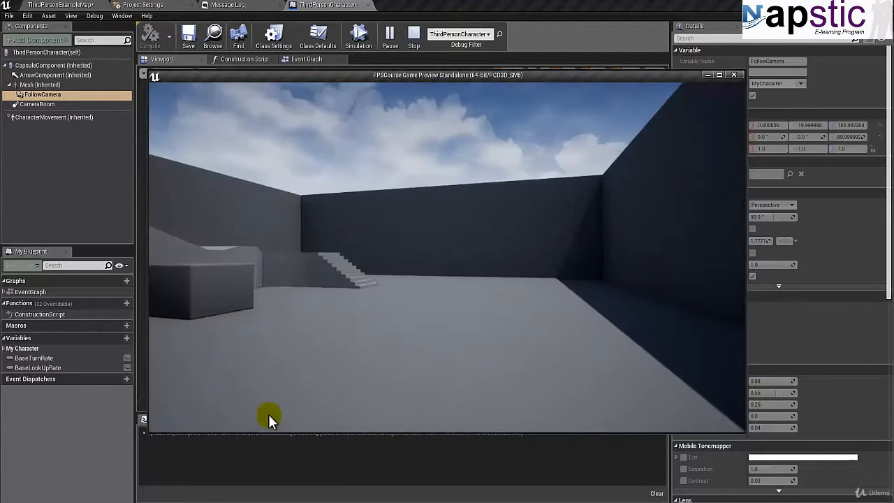
key("w")
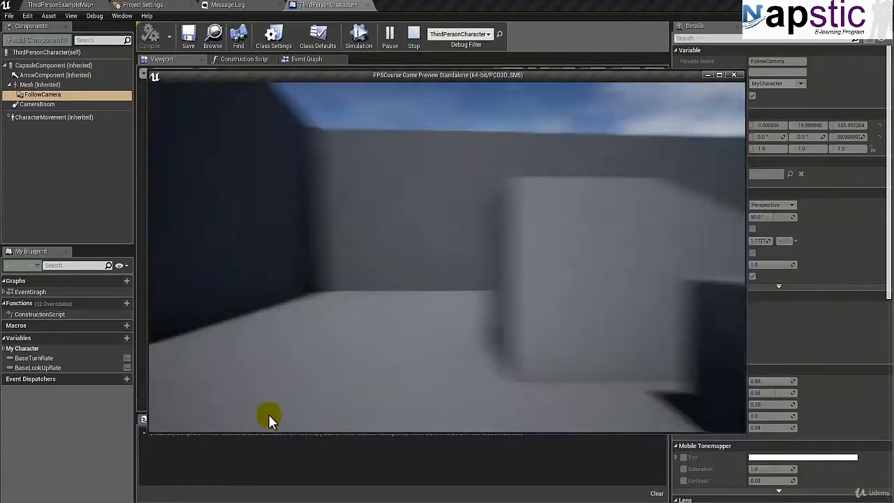
key("w")
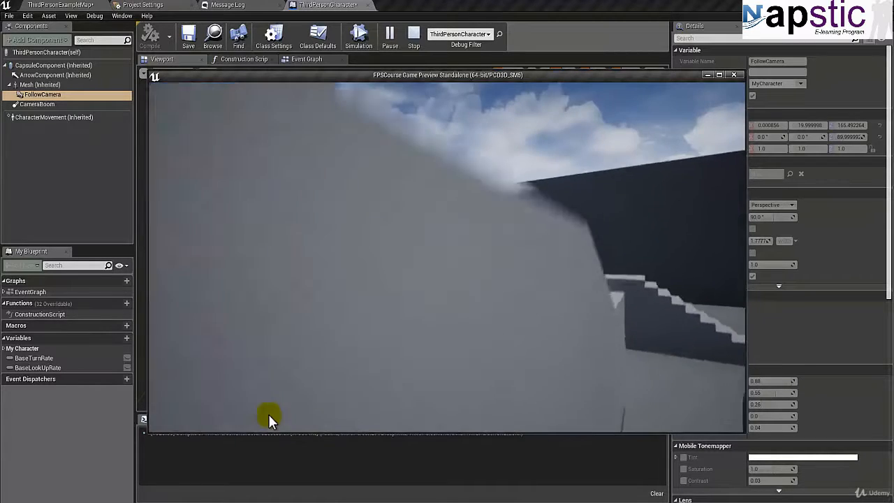
key("w")
key("Escape")
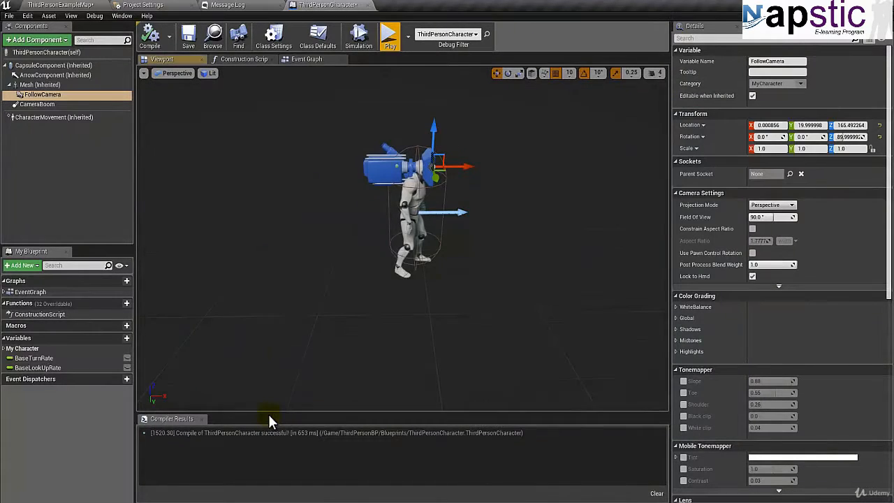
Attach the FollowCamera to the mesh's head bone by setting its parent socket to head
left_click(36, 85)
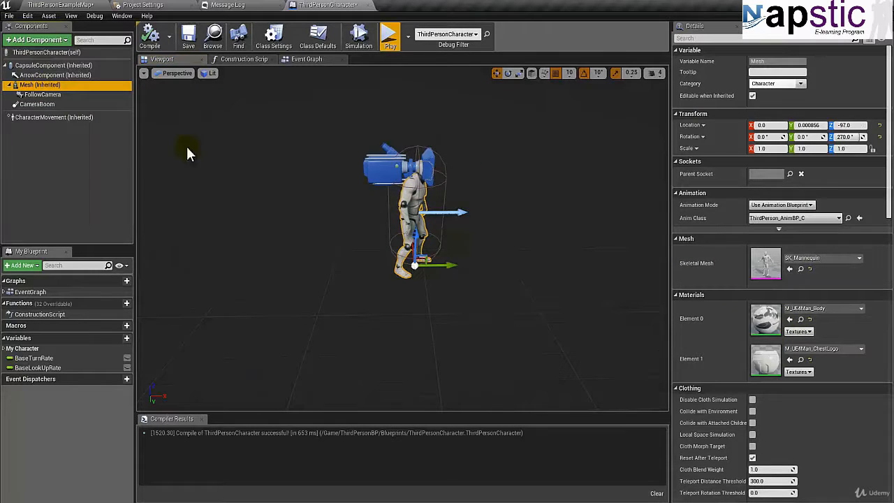
left_click(59, 95)
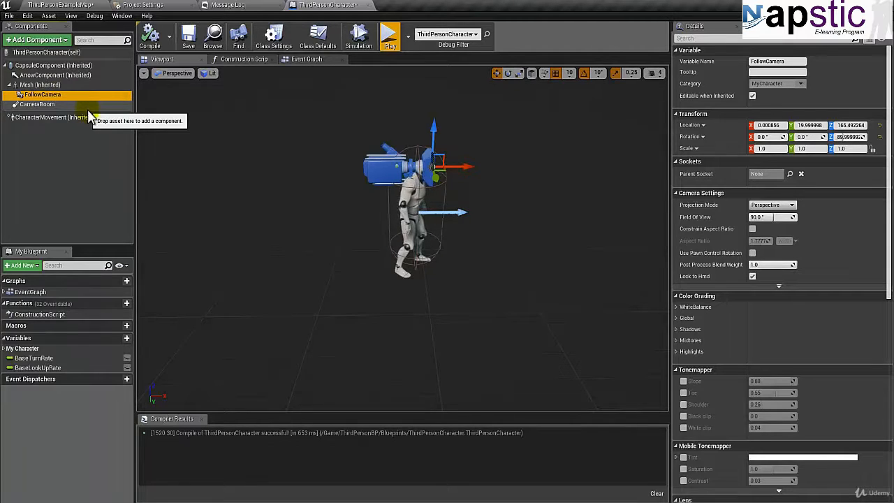
left_click(790, 175)
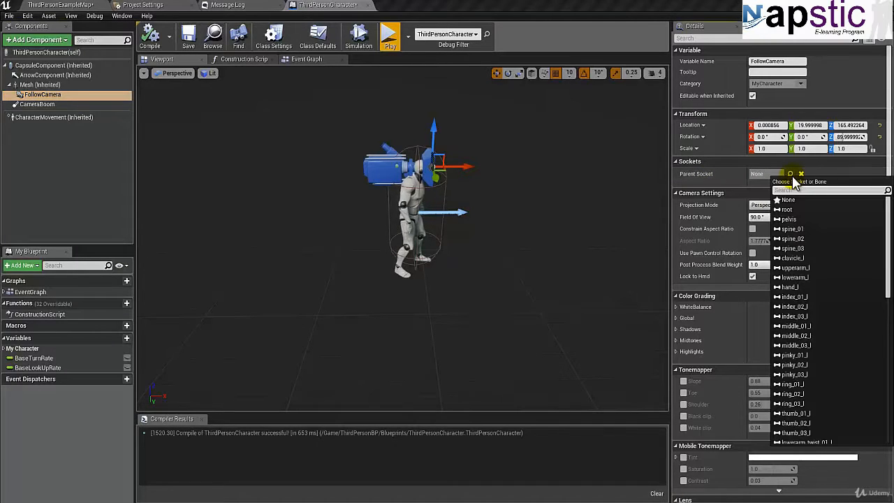
scroll(844, 280, "down", 5)
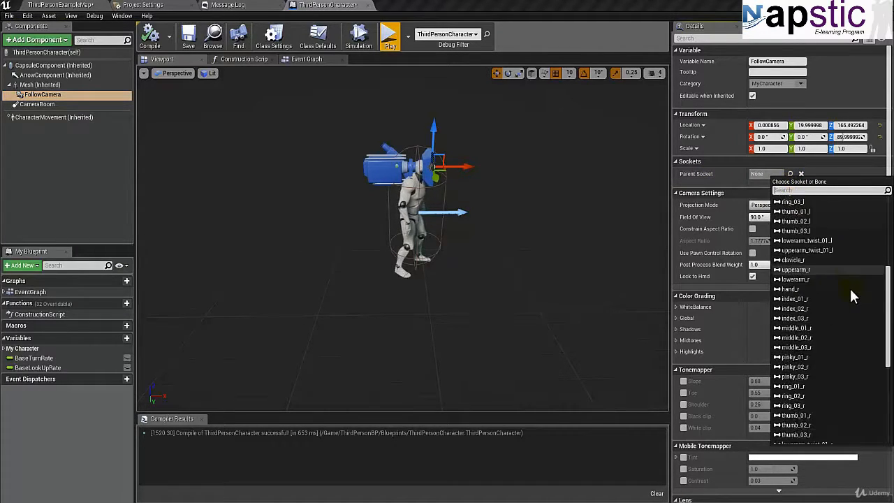
scroll(850, 292, "up", 5)
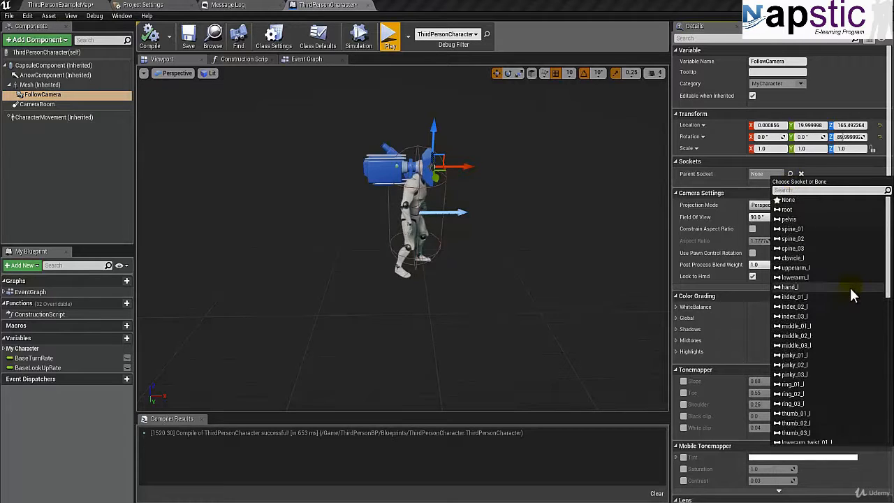
left_click(817, 190)
type("head")
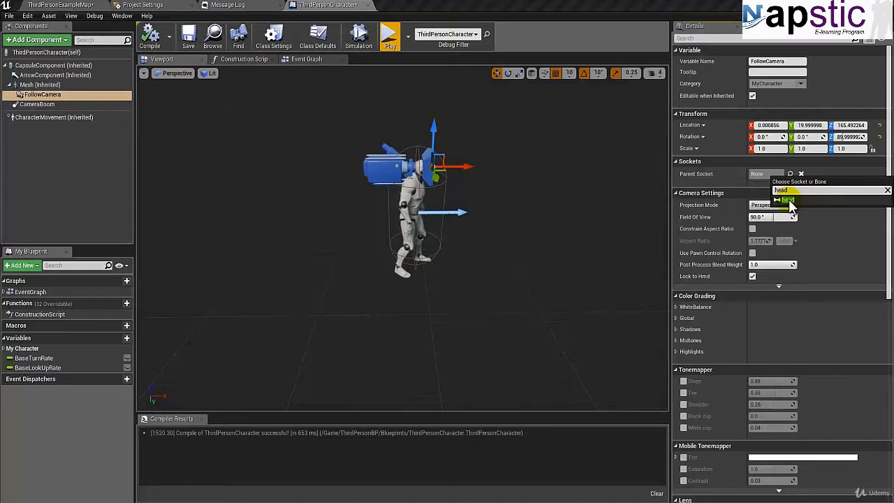
left_click(785, 200)
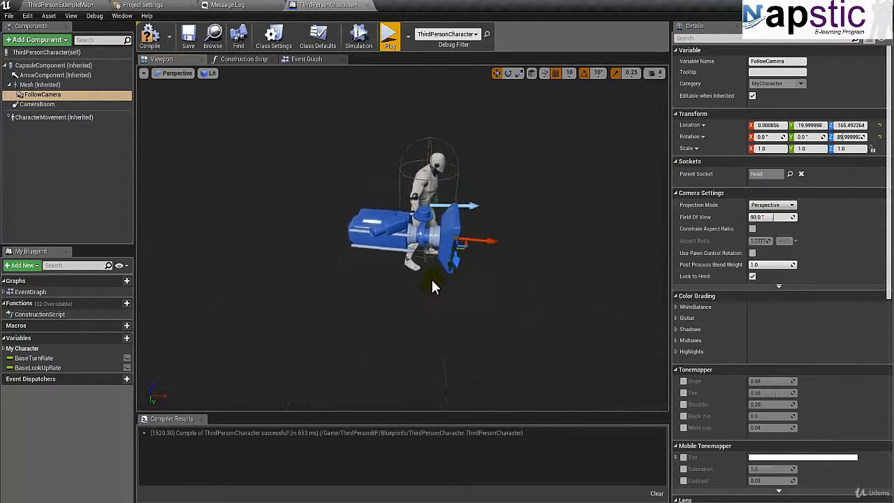
Set the FollowCamera's rotation to X -90°, Y 0° and Z 90°
left_click_drag(431, 277, 308, 247)
scroll(308, 246, "down", 3)
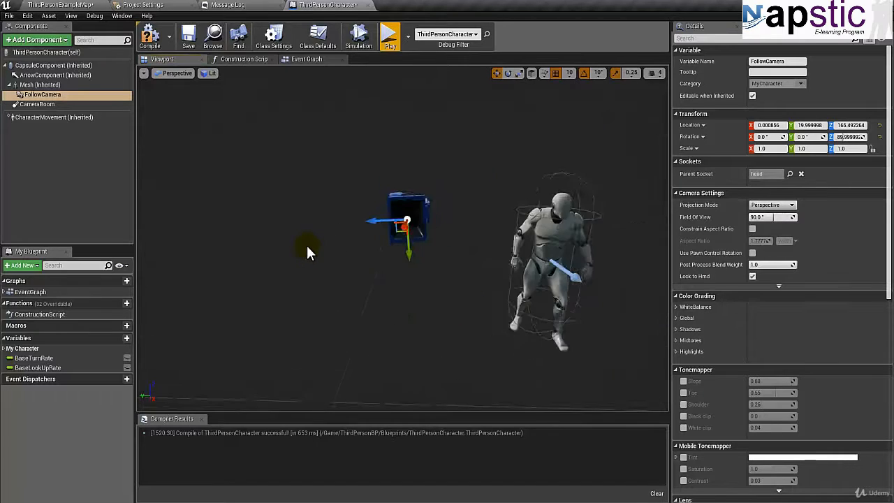
middle_click_drag(308, 247, 312, 249)
scroll(312, 250, "up", 1)
scroll(311, 250, "down", 2)
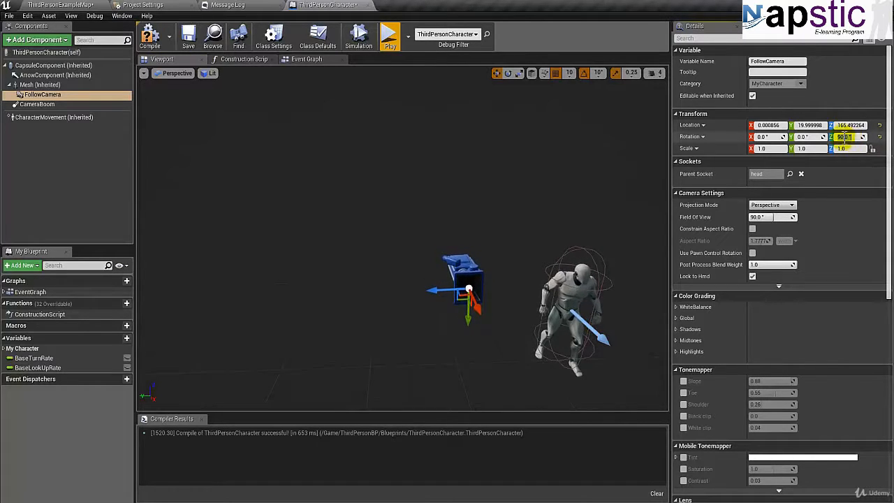
right_click_drag(440, 264, 406, 280)
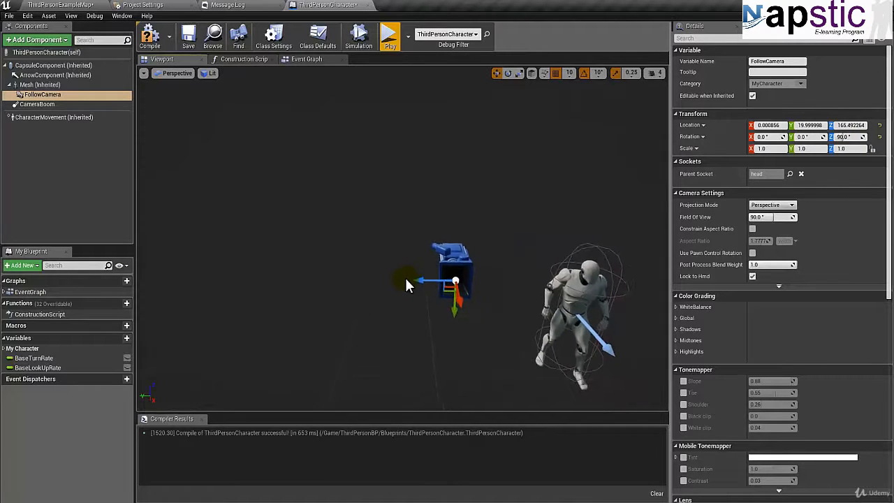
key("e")
left_click_drag(410, 260, 590, 231)
left_click(771, 136)
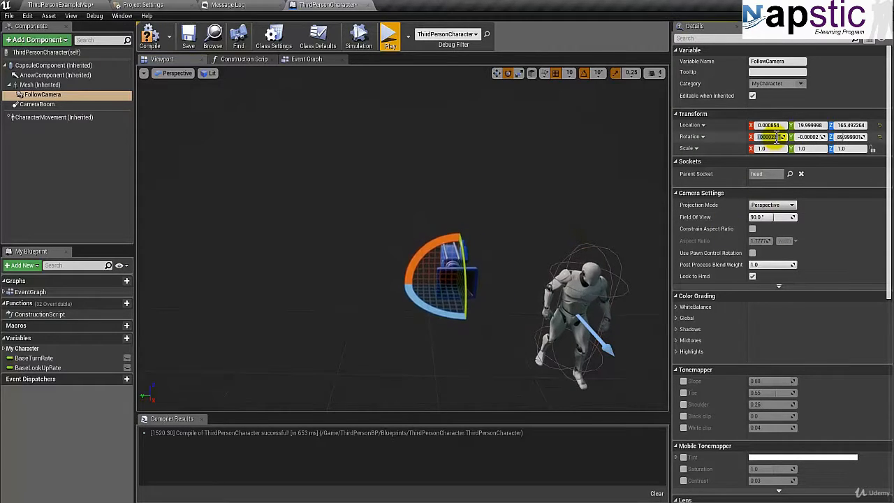
type("-90")
key("Tab")
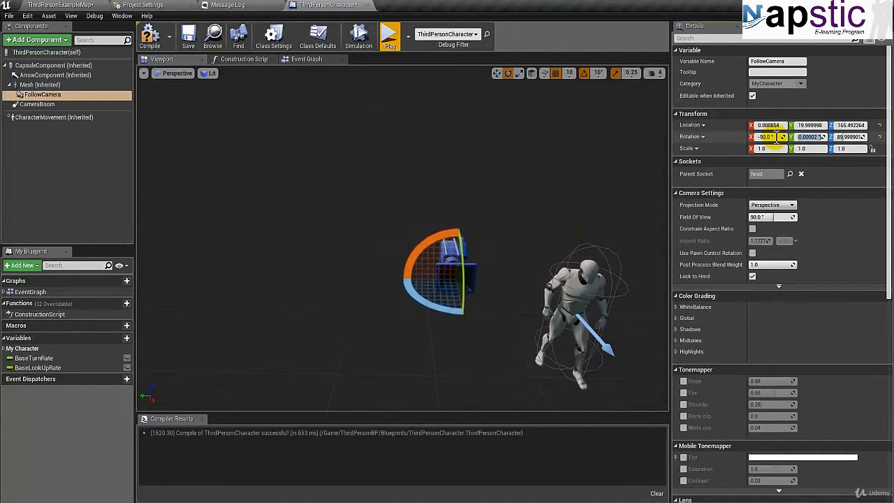
type("0")
key("Tab")
type("90")
key("Return")
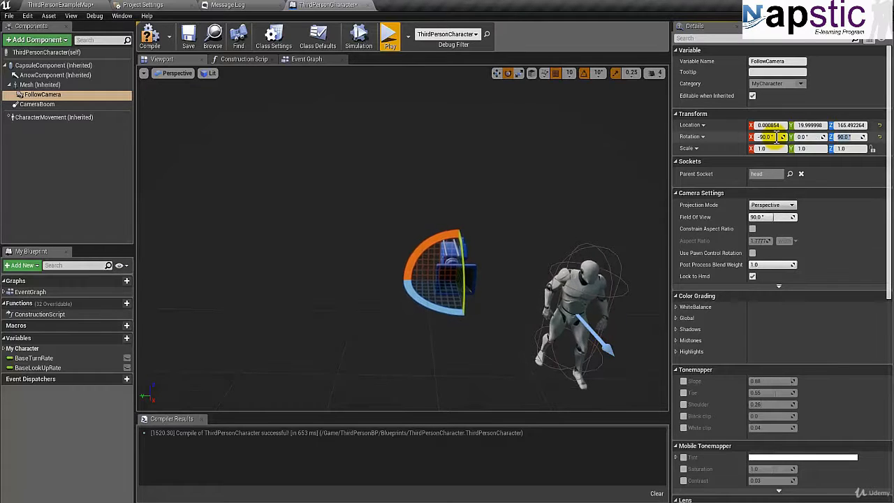
Reset the FollowCamera's location to its default so it sits at the head bone, and inspect it from the side
left_click_drag(370, 251, 410, 269, "alt")
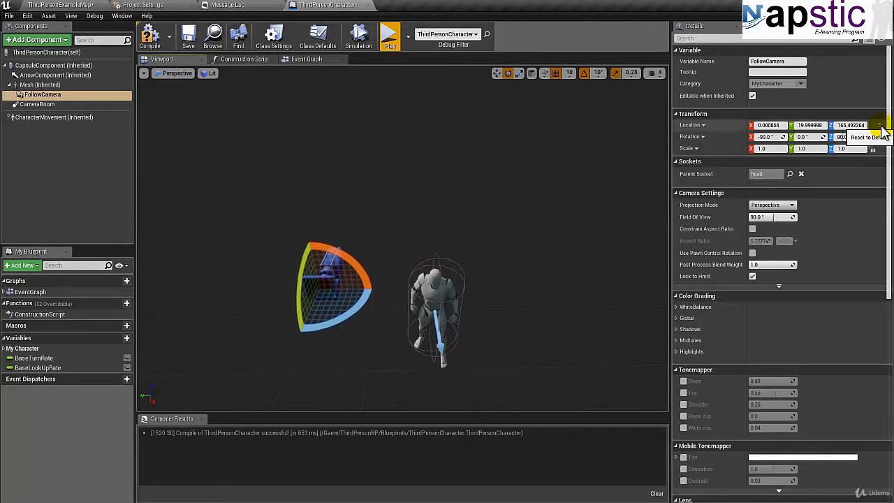
left_click(880, 127)
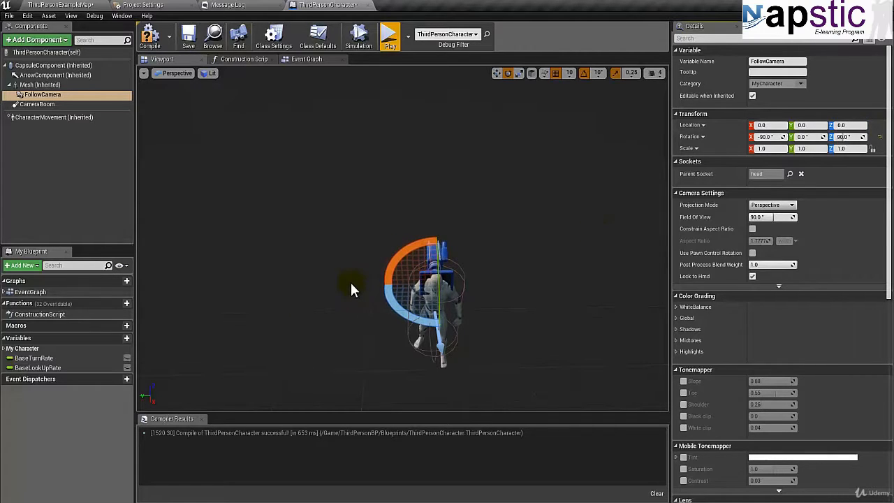
left_click_drag(355, 285, 537, 291)
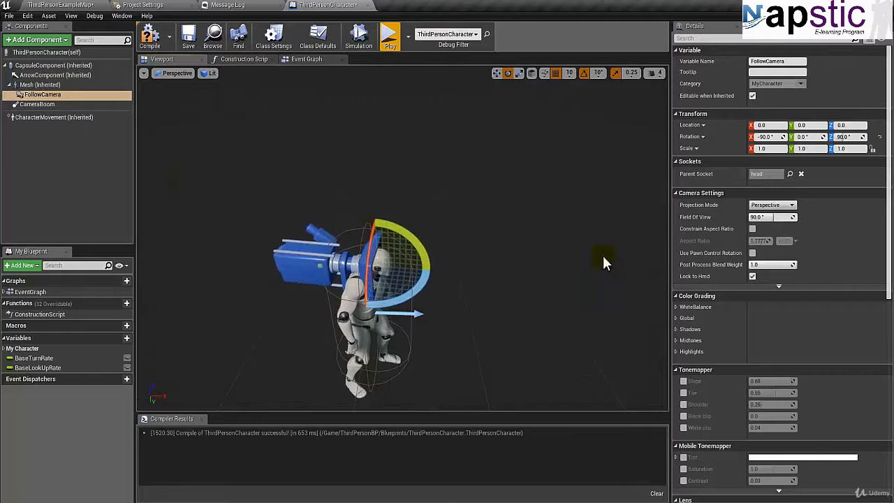
Play the game in a standalone preview, walk and jump through the level to test the head-attached camera, and stop the session
left_click(388, 50)
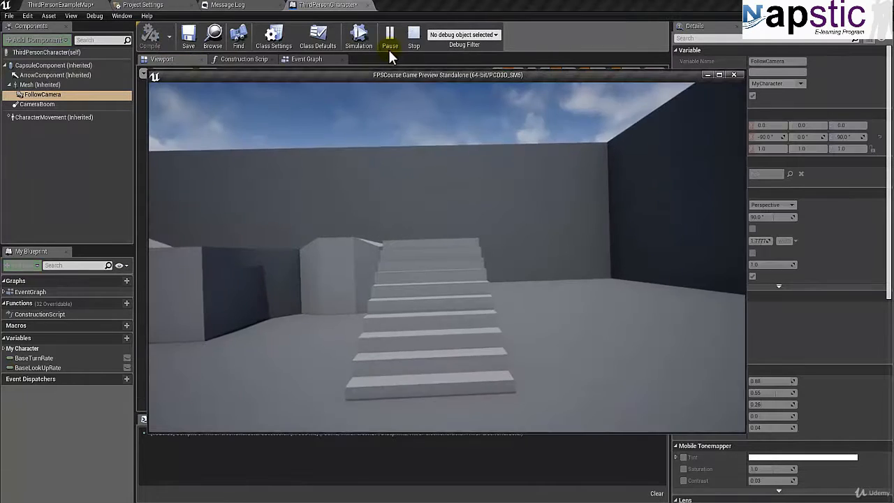
key("w")
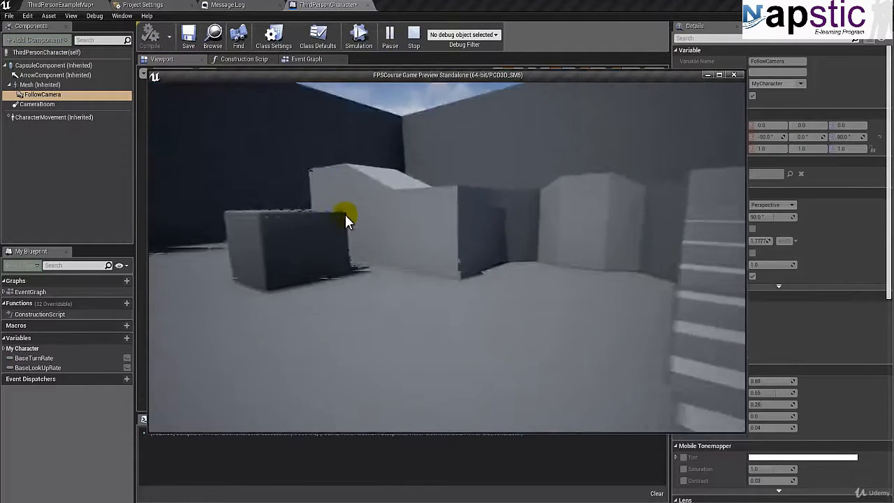
key("space")
key("w")
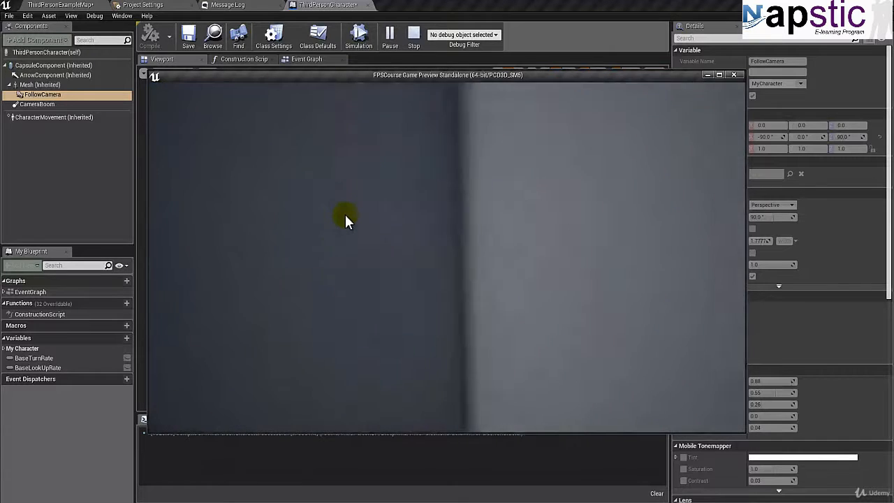
key("w")
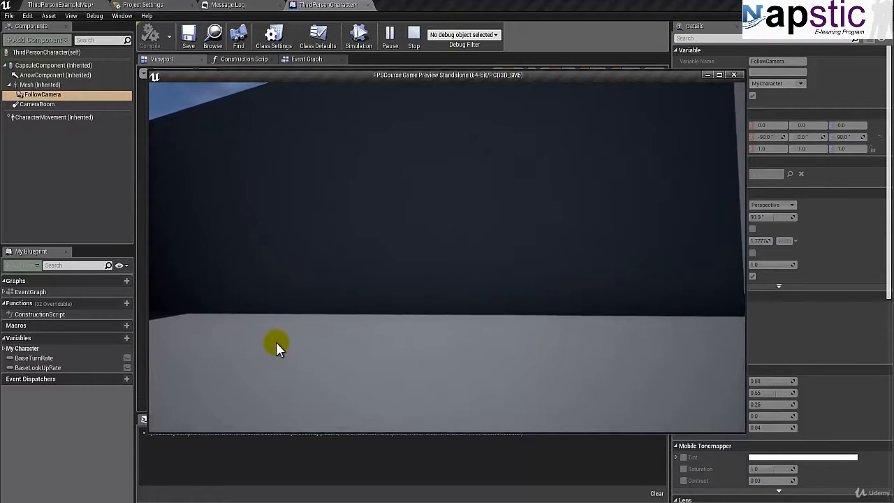
key("Escape")
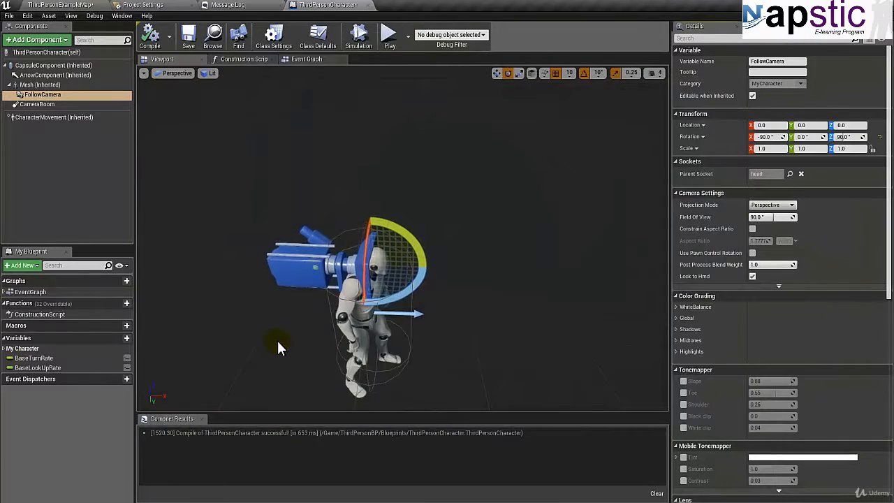
Look through the properties of the FollowCamera and the Mesh for a setting that controls the view rotation
left_click(40, 97)
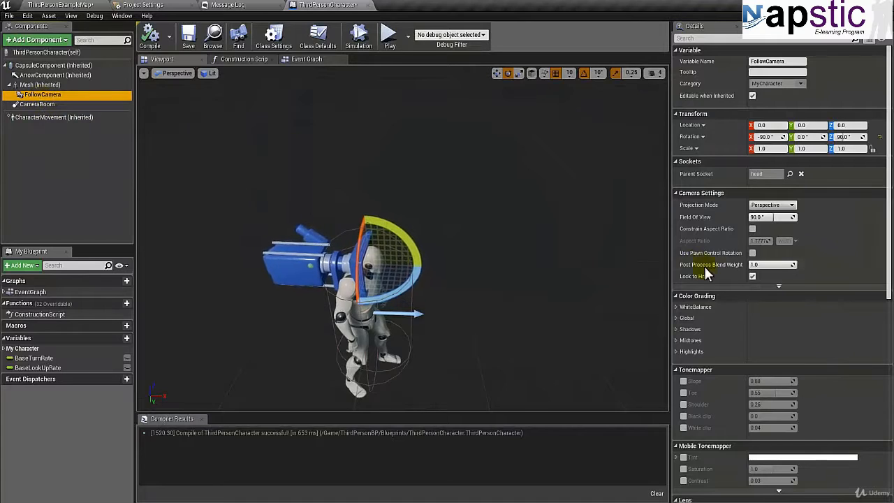
scroll(727, 278, "down", 5)
scroll(726, 278, "down", 2)
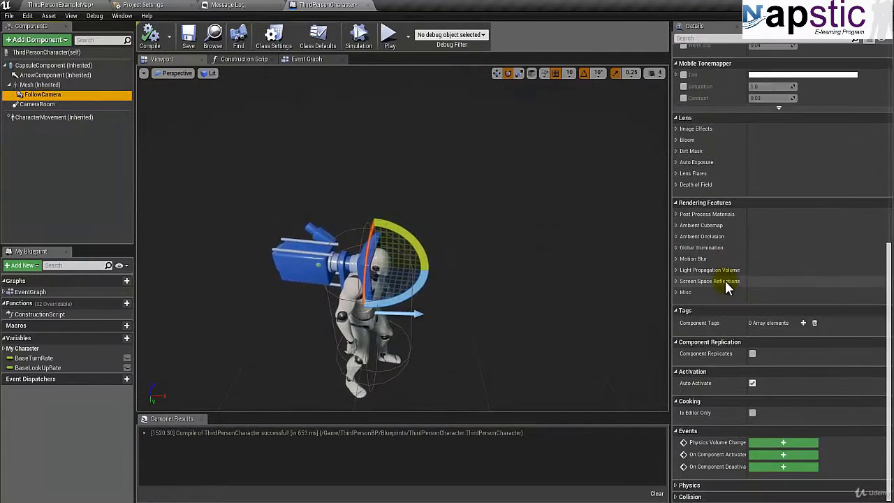
scroll(726, 281, "up", 10)
scroll(725, 276, "up", 1)
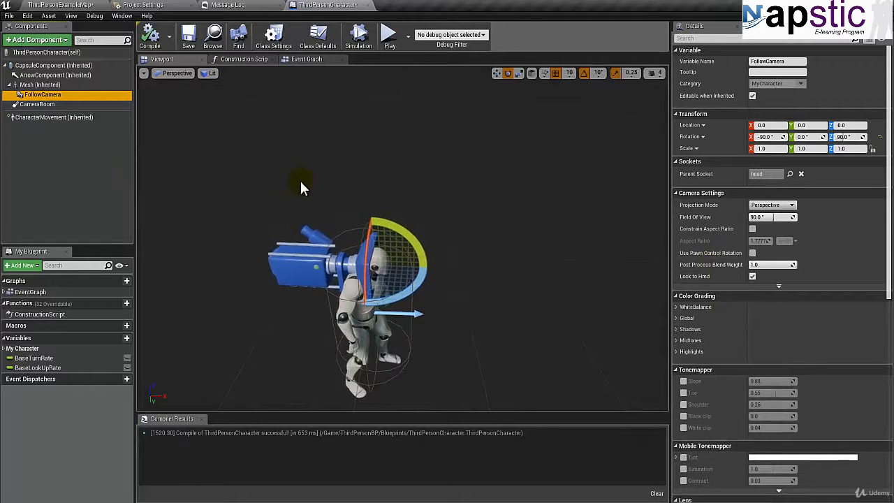
left_click(44, 85)
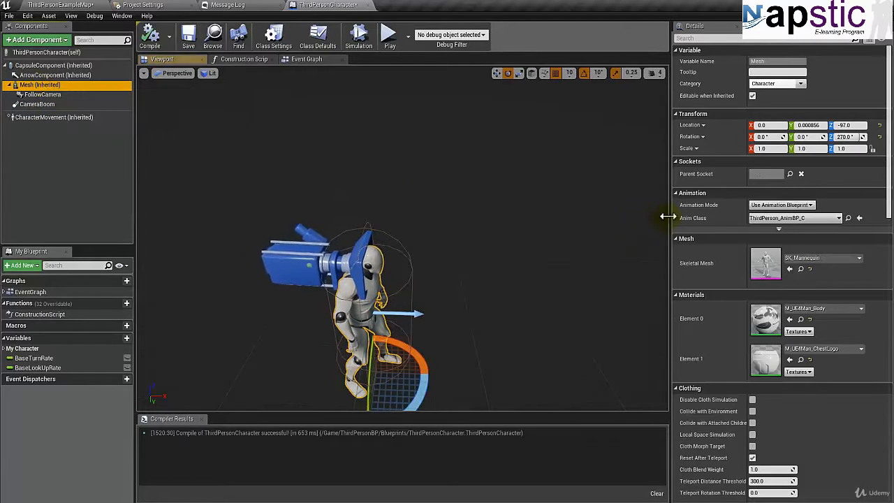
scroll(722, 259, "down", 5)
scroll(725, 278, "down", 10)
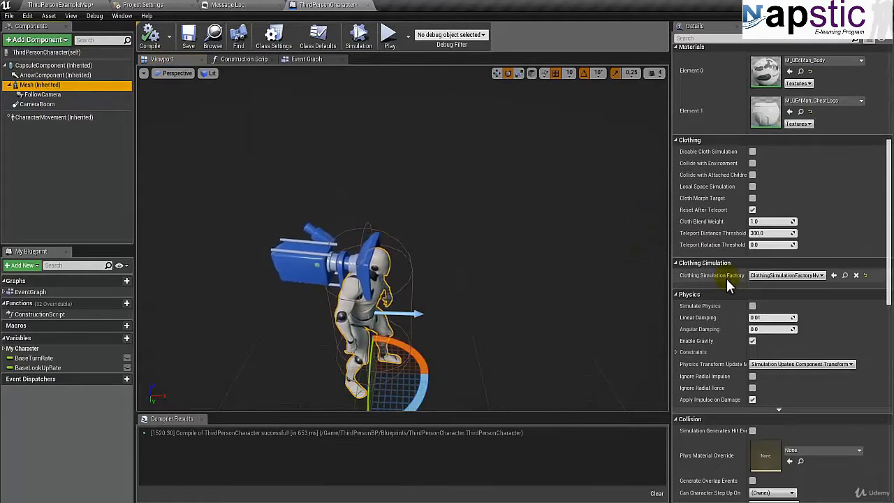
scroll(717, 287, "down", 3)
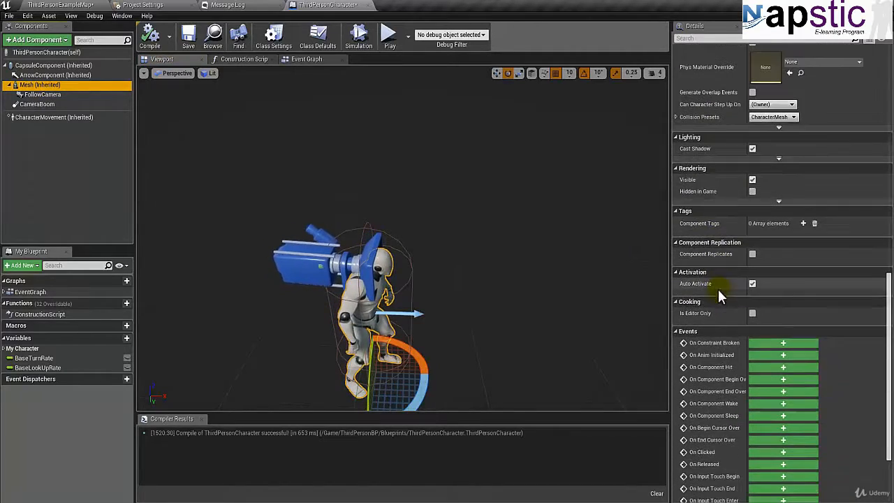
scroll(726, 286, "up", 10)
scroll(729, 279, "up", 8)
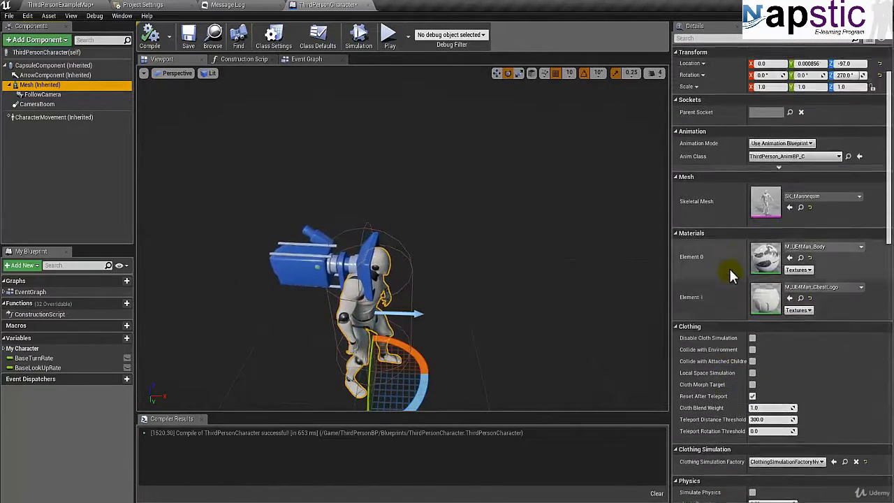
Filter the FollowCamera's properties by "rota", enable Use Pawn Control Rotation, and clear the filter
left_click(43, 95)
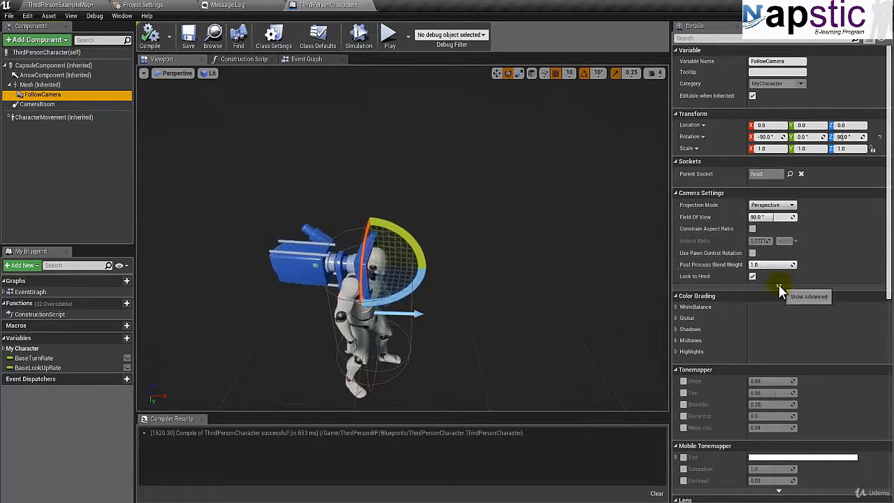
left_click(778, 285)
scroll(722, 260, "down", 2)
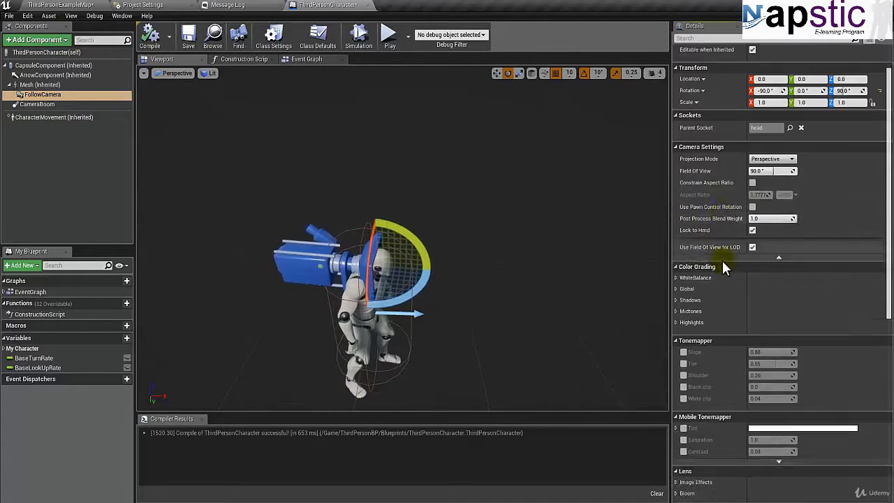
scroll(723, 260, "up", 2)
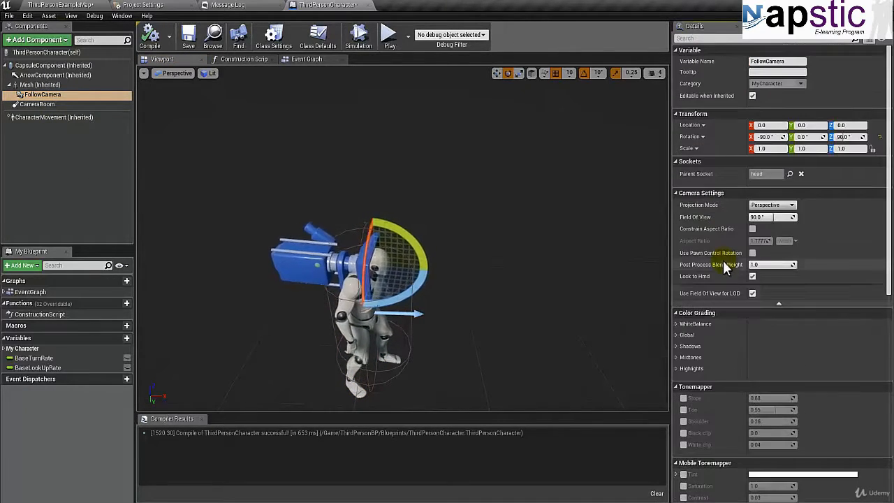
left_click(726, 39)
type("rota")
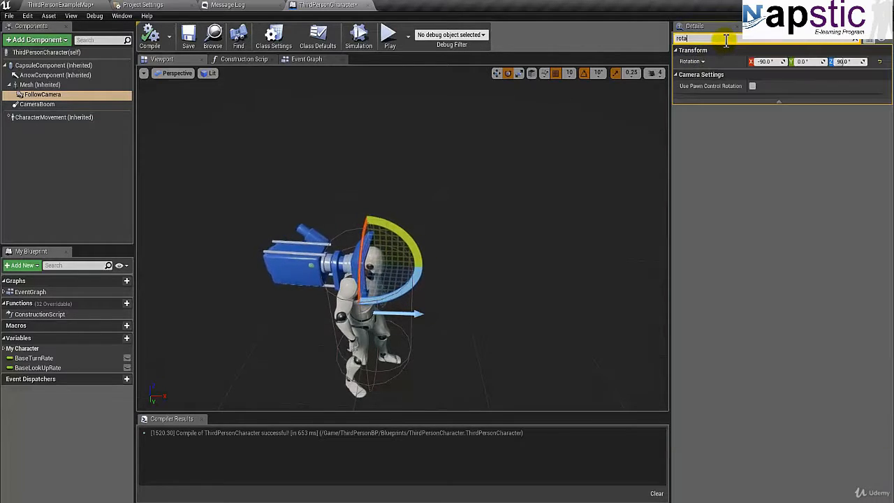
left_click(753, 86)
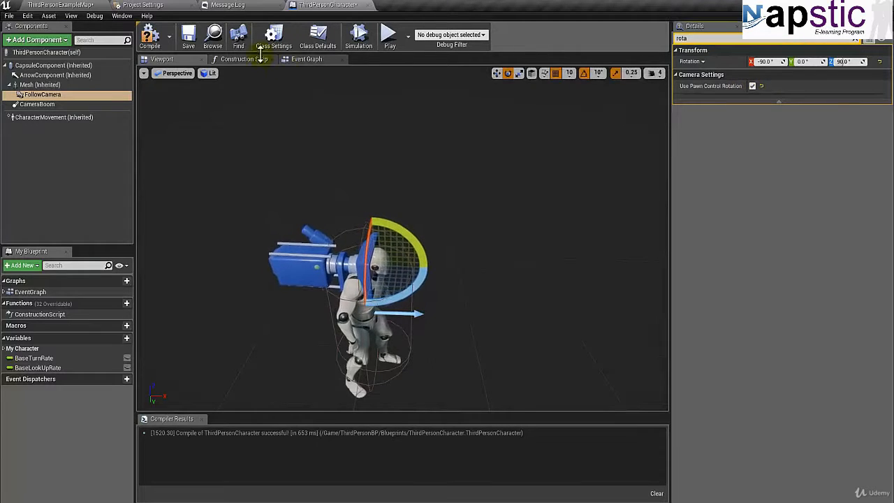
left_click(855, 39)
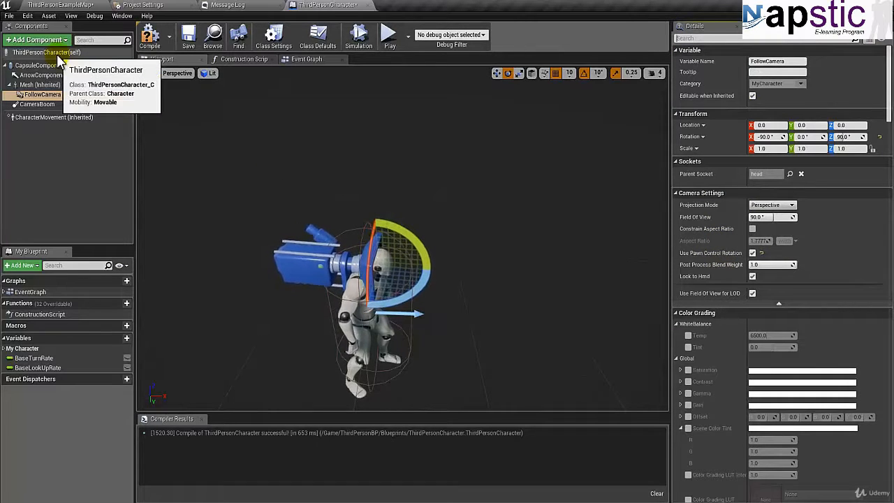
Enable Use Controller Rotation Yaw in the Pawn settings of the ThirdPersonCharacter root
left_click(58, 57)
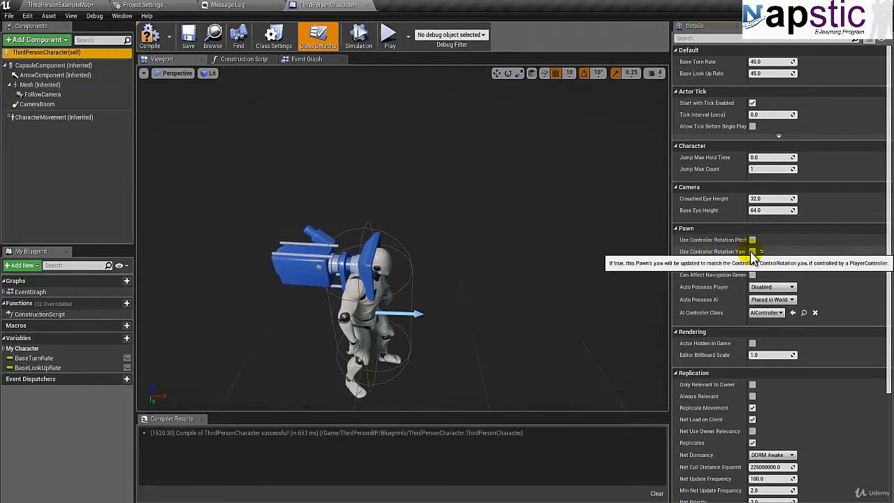
left_click(752, 251)
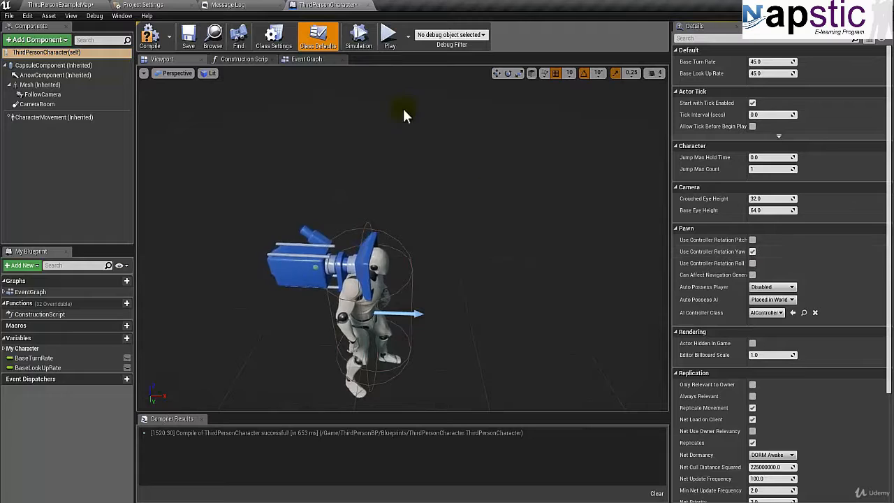
Play the game in a standalone preview, walk, jump and look around to test the controller-driven yaw, and stop the session
left_click(384, 45)
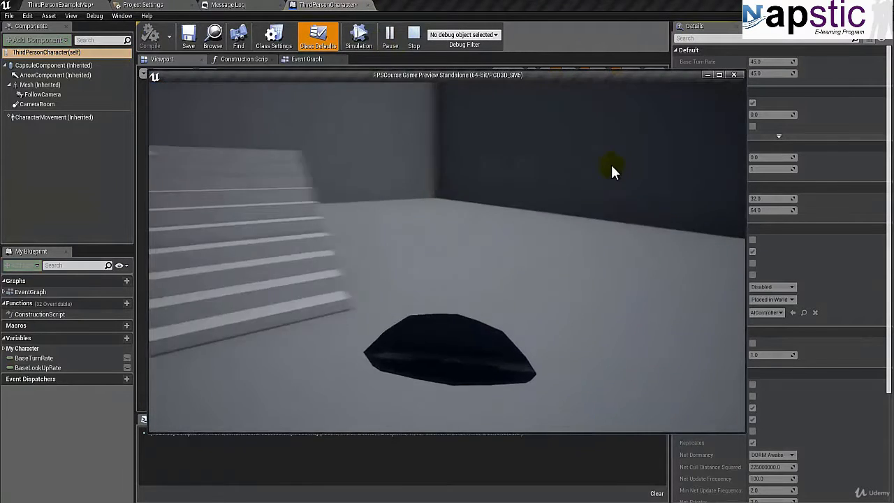
key("w")
key("space")
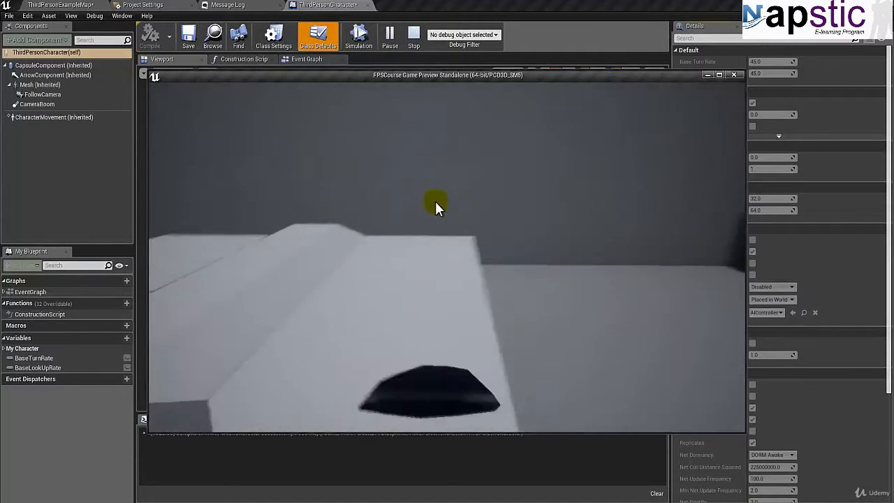
key("w")
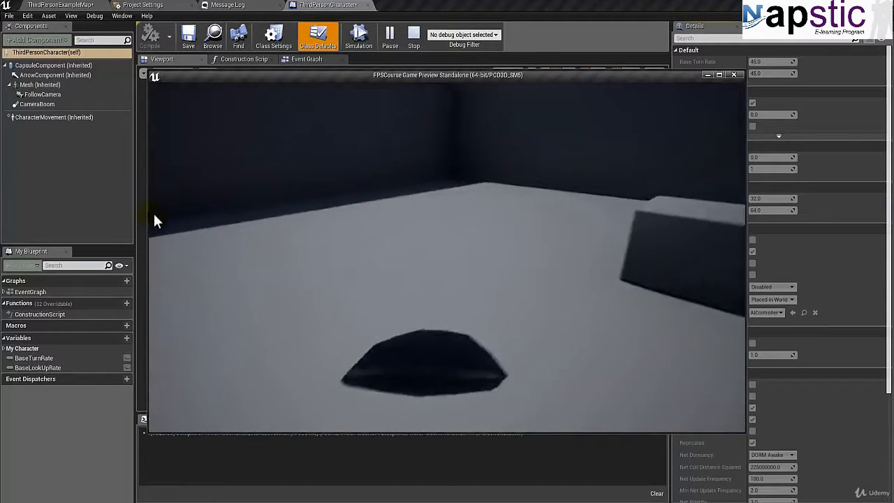
key("s")
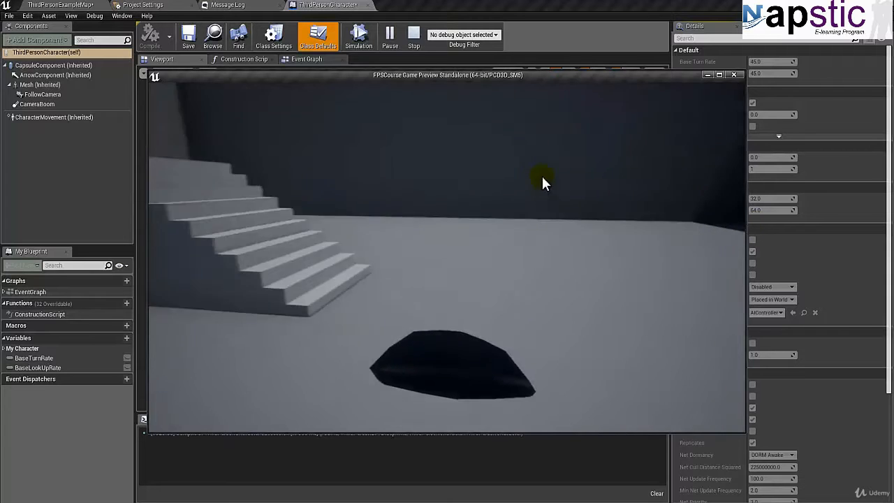
key("w")
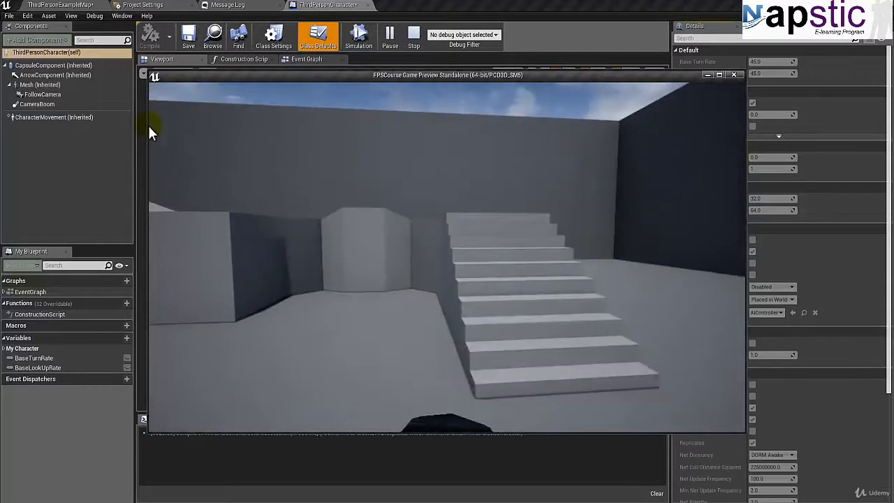
key("w")
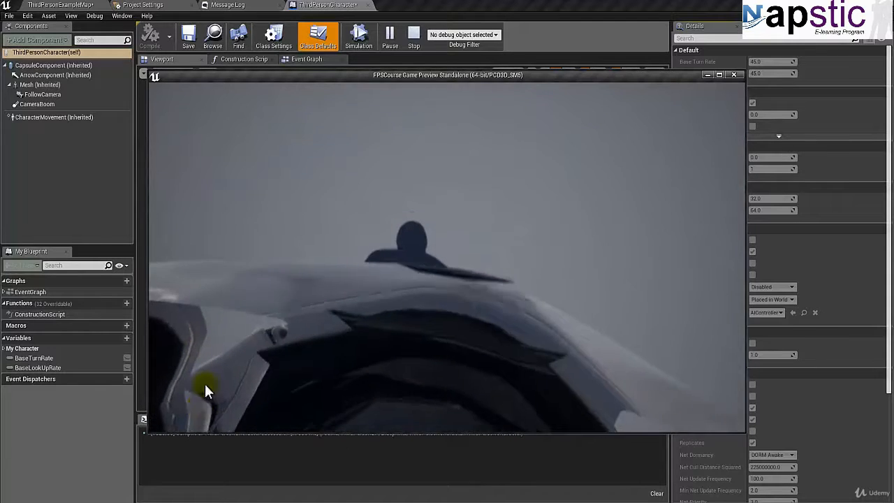
key("Escape")
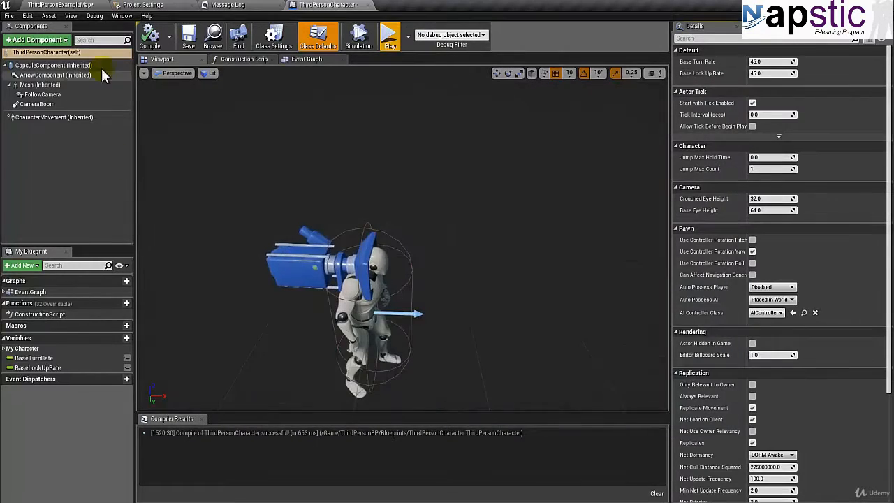
Move the FollowCamera forward out of the character's head, to a Y location of about 10
left_click(42, 94)
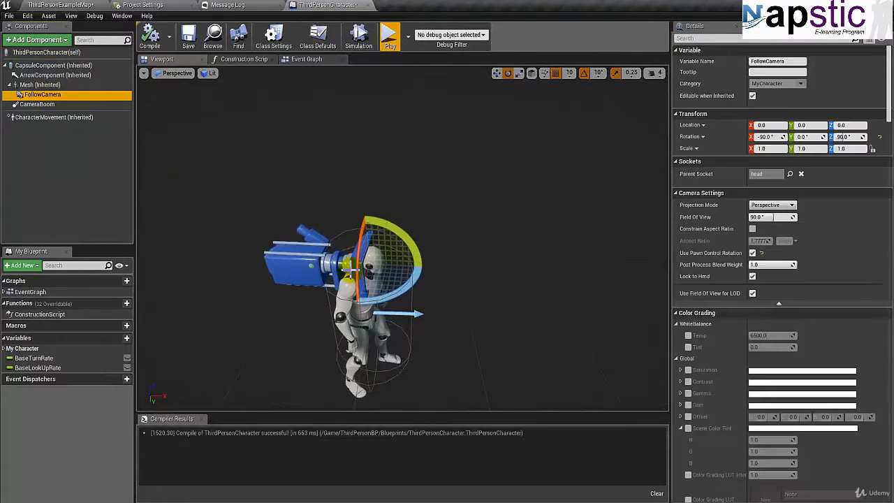
left_click_drag(304, 233, 303, 237)
key("space")
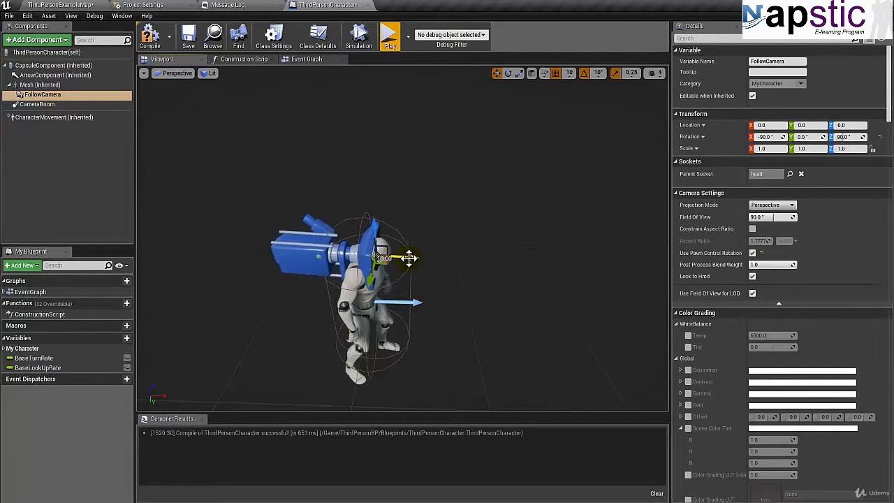
left_click_drag(409, 259, 417, 259)
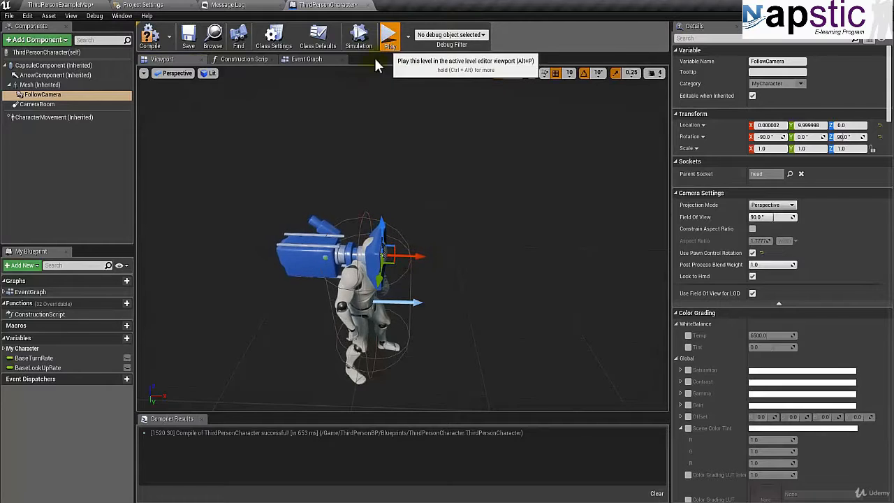
Play the game again, walk through the level and look around to test the forward-shifted camera, and stop the session
left_click(388, 38)
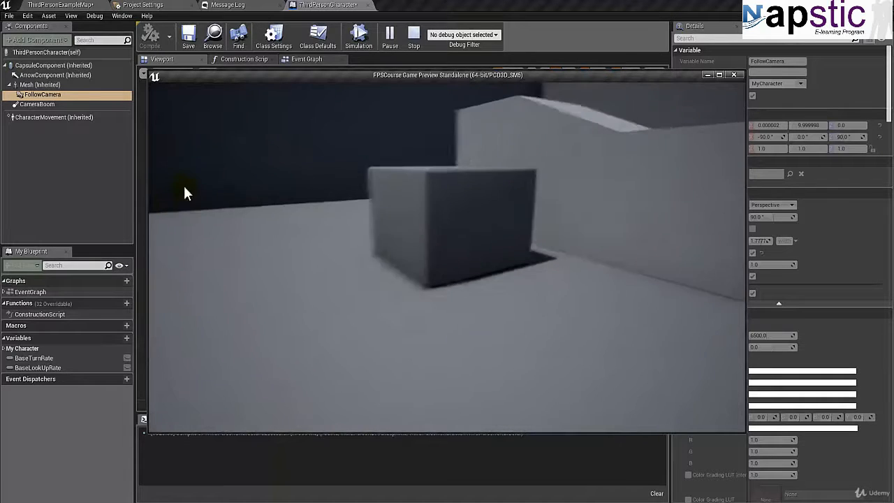
key("w")
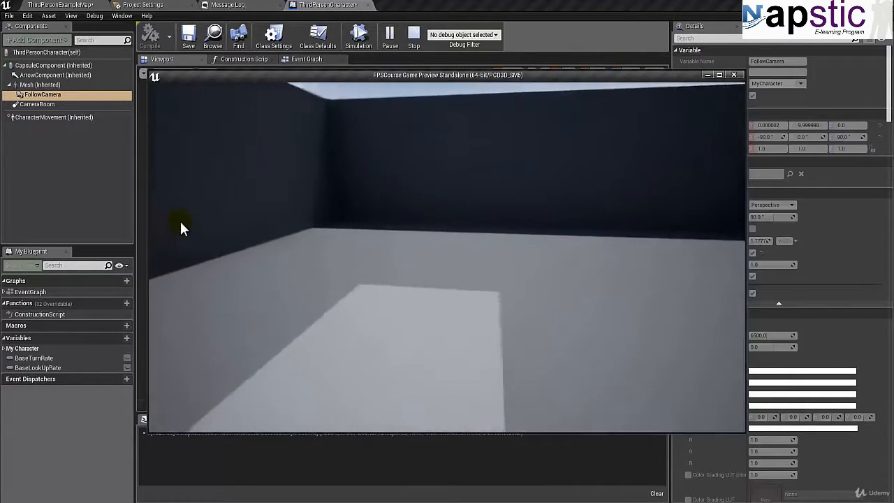
key("w")
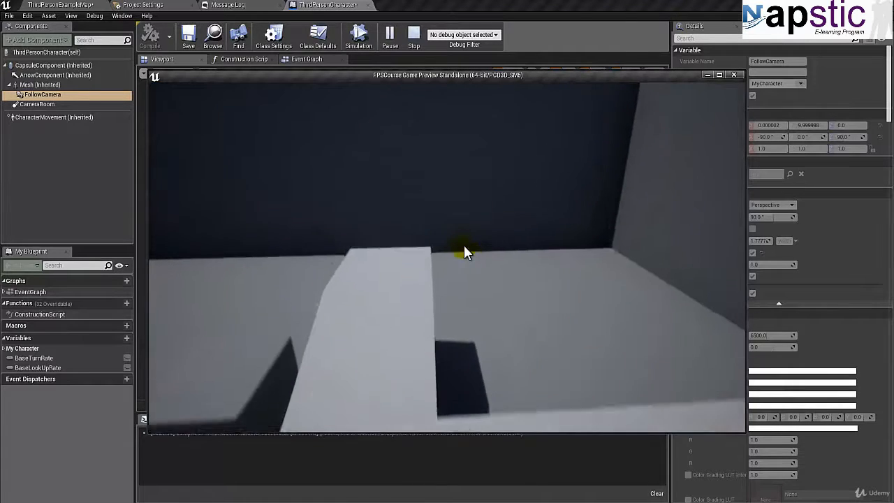
key("w")
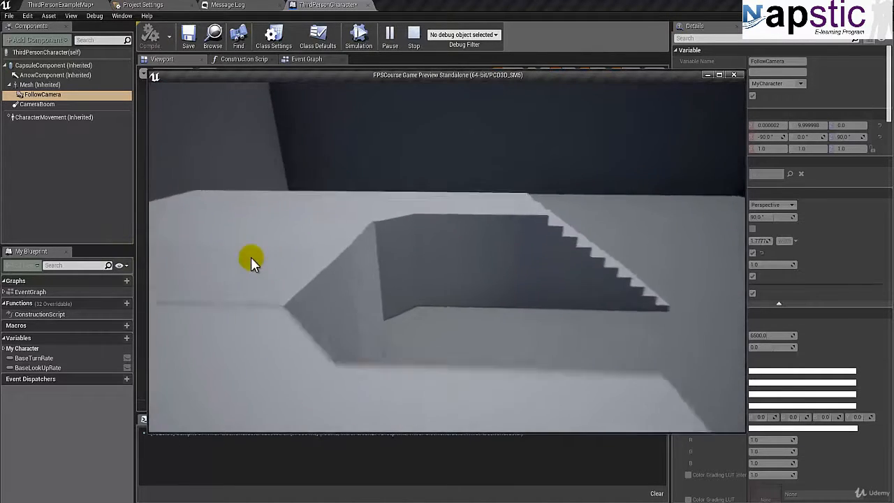
key("w")
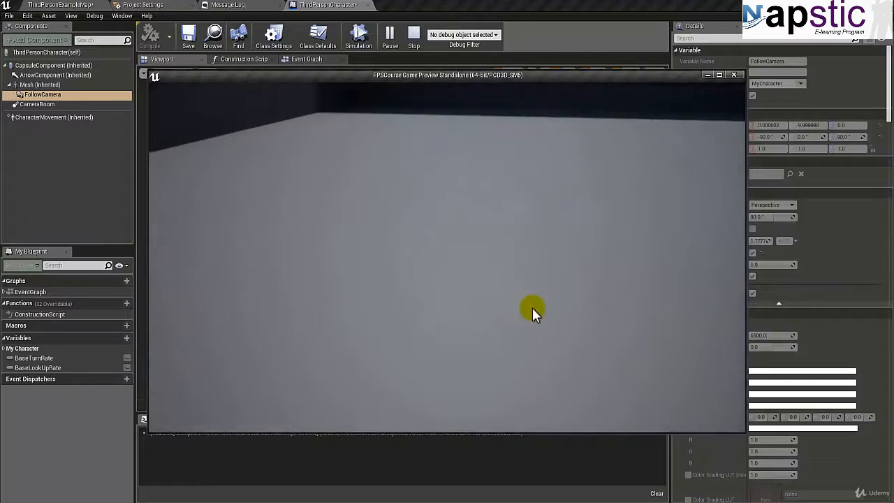
key("w")
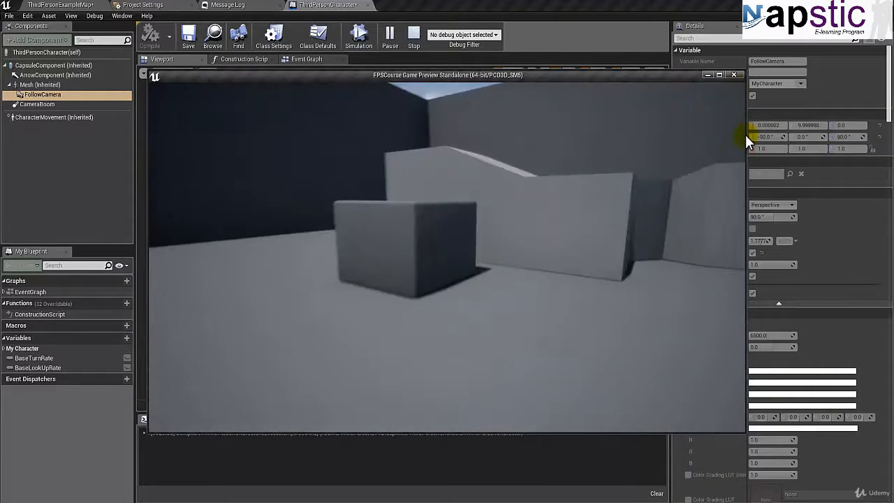
key("w")
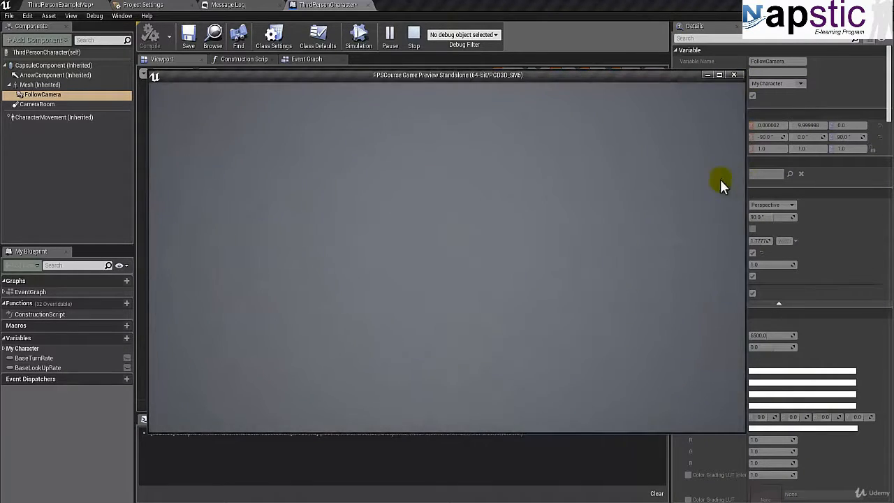
key("w")
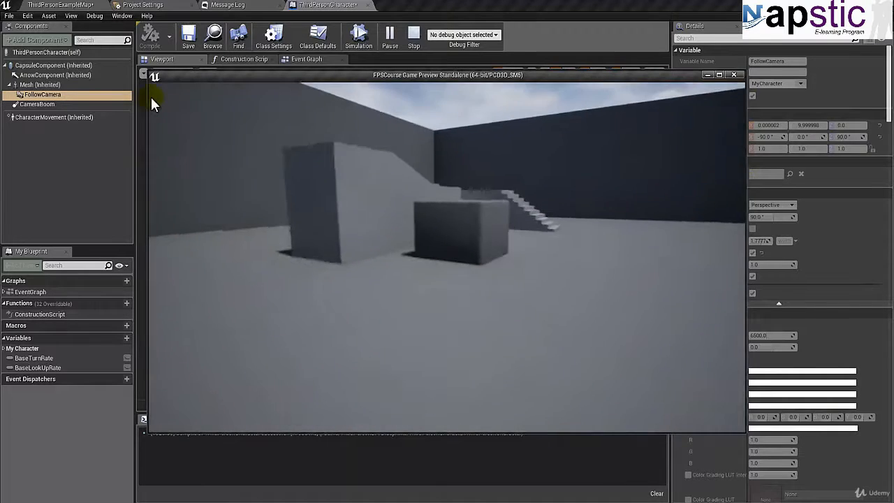
key("w")
key("Escape")
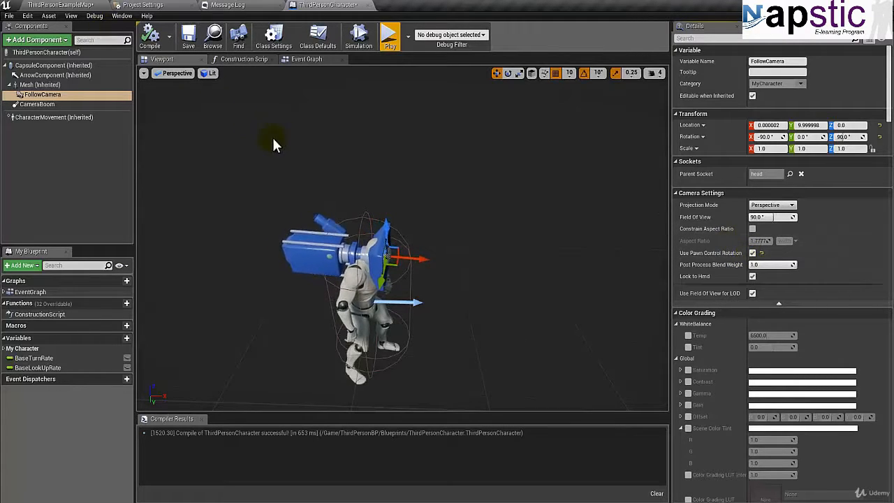
Review the Event Graph and the ThirdPersonCharacter's default properties, and save the blueprint
left_click(306, 59)
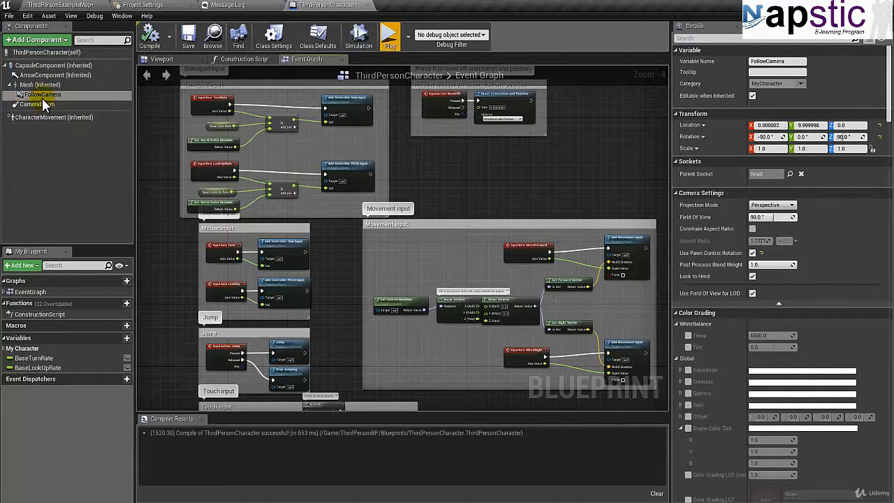
left_click(167, 61)
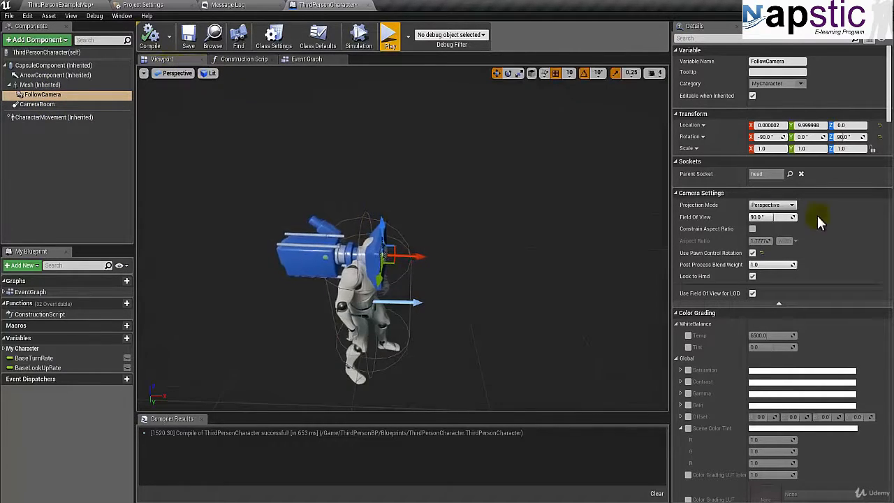
left_click(59, 53)
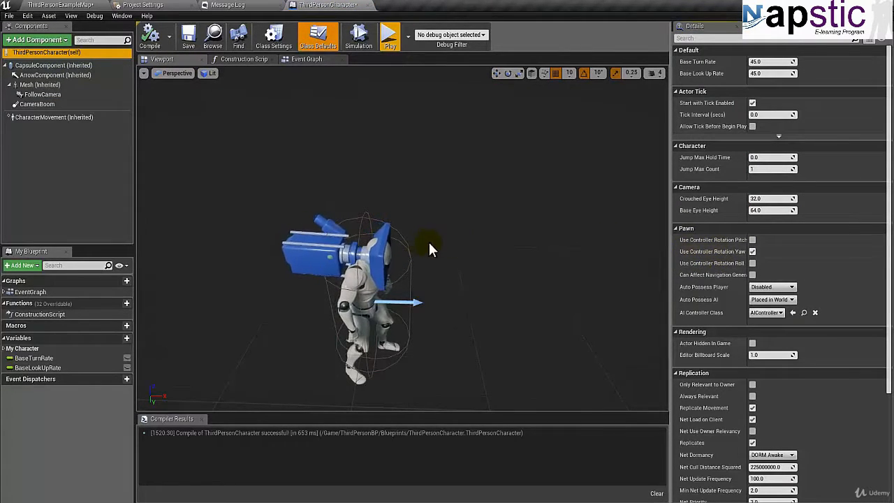
left_click(190, 39)
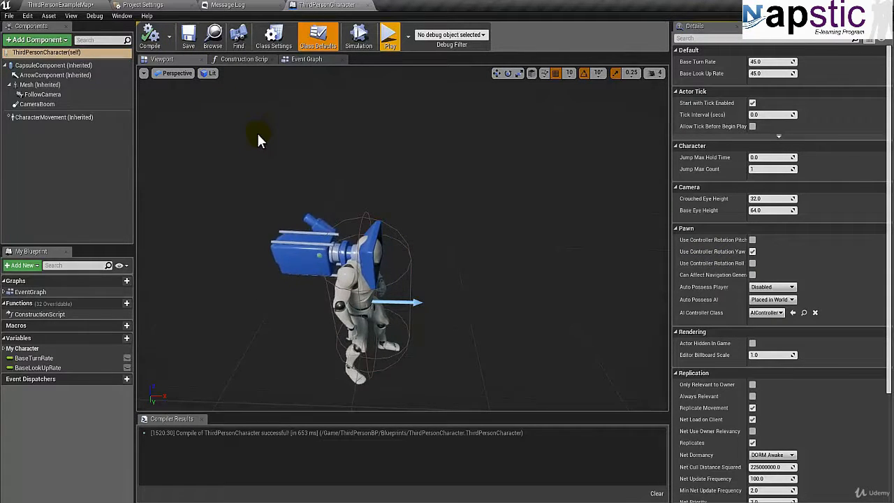
left_click(358, 40)
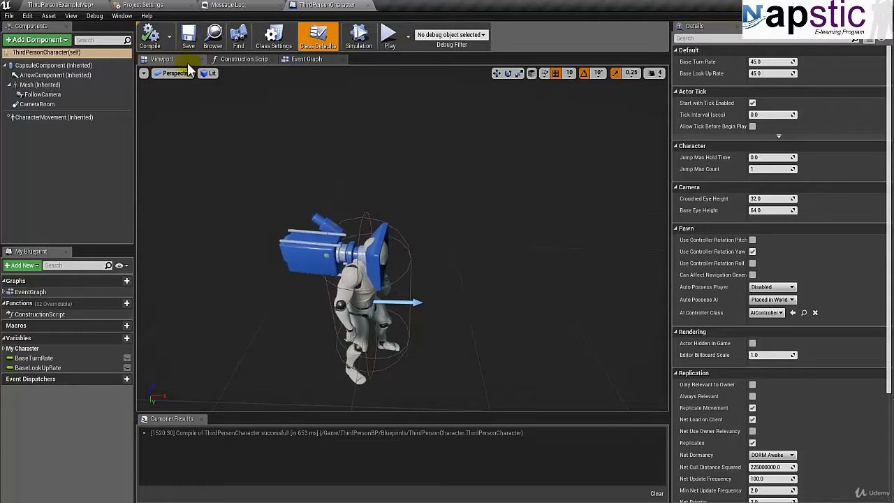